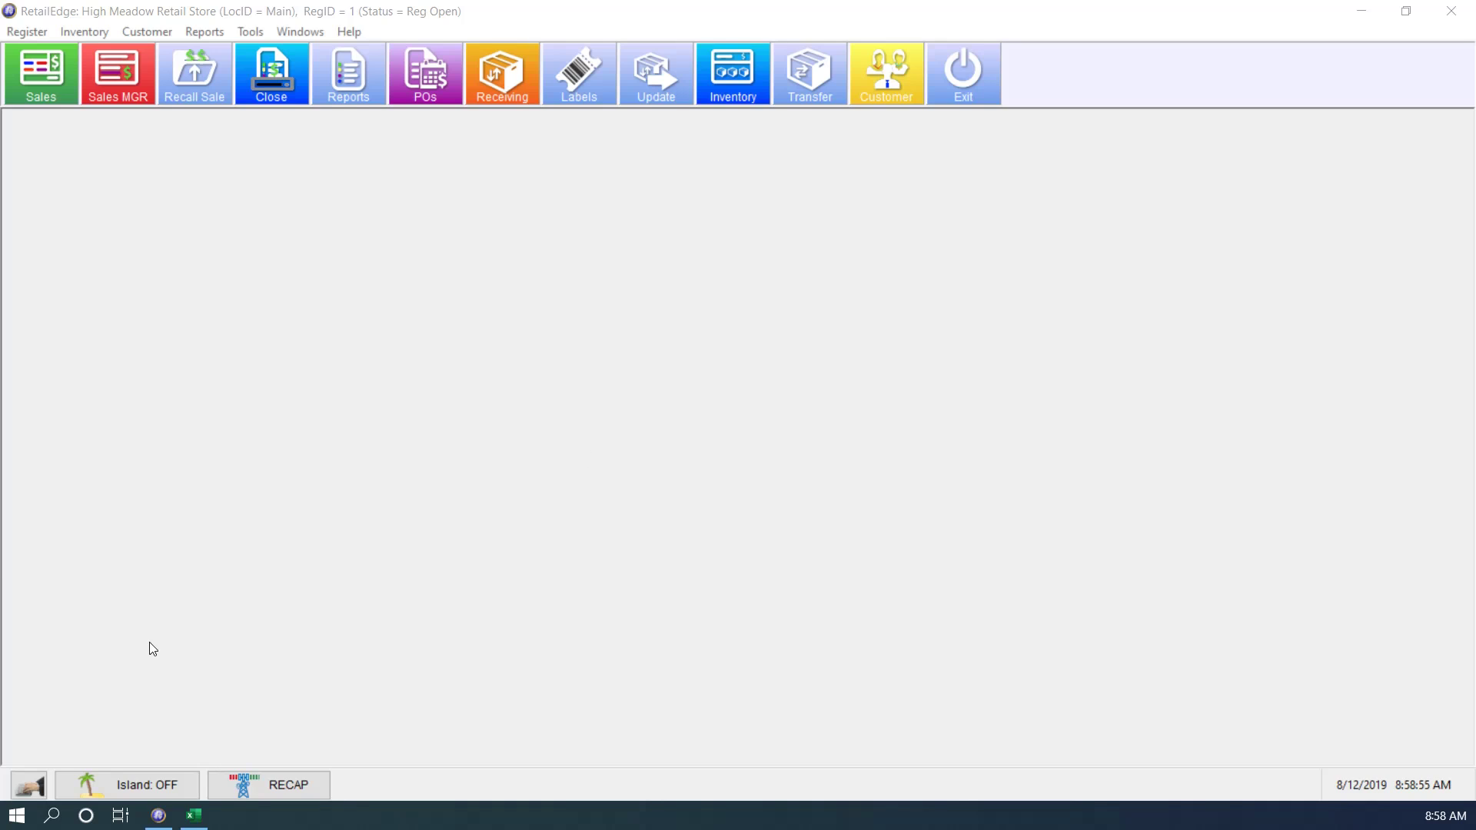
Step: Browse to the Desktop, show All Files (*.*), and select invent.txt to open
left_click(195, 822)
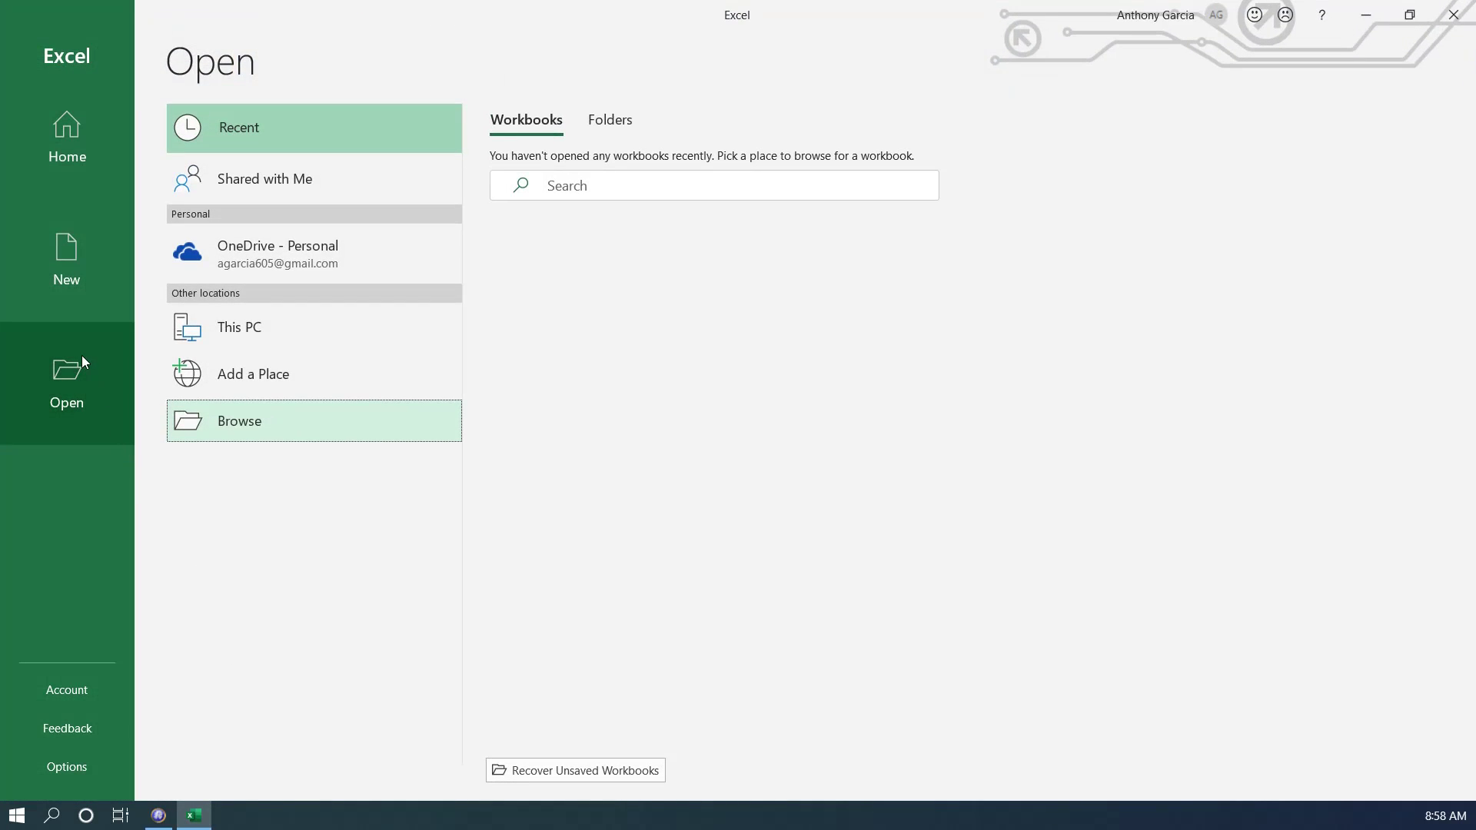
left_click(326, 432)
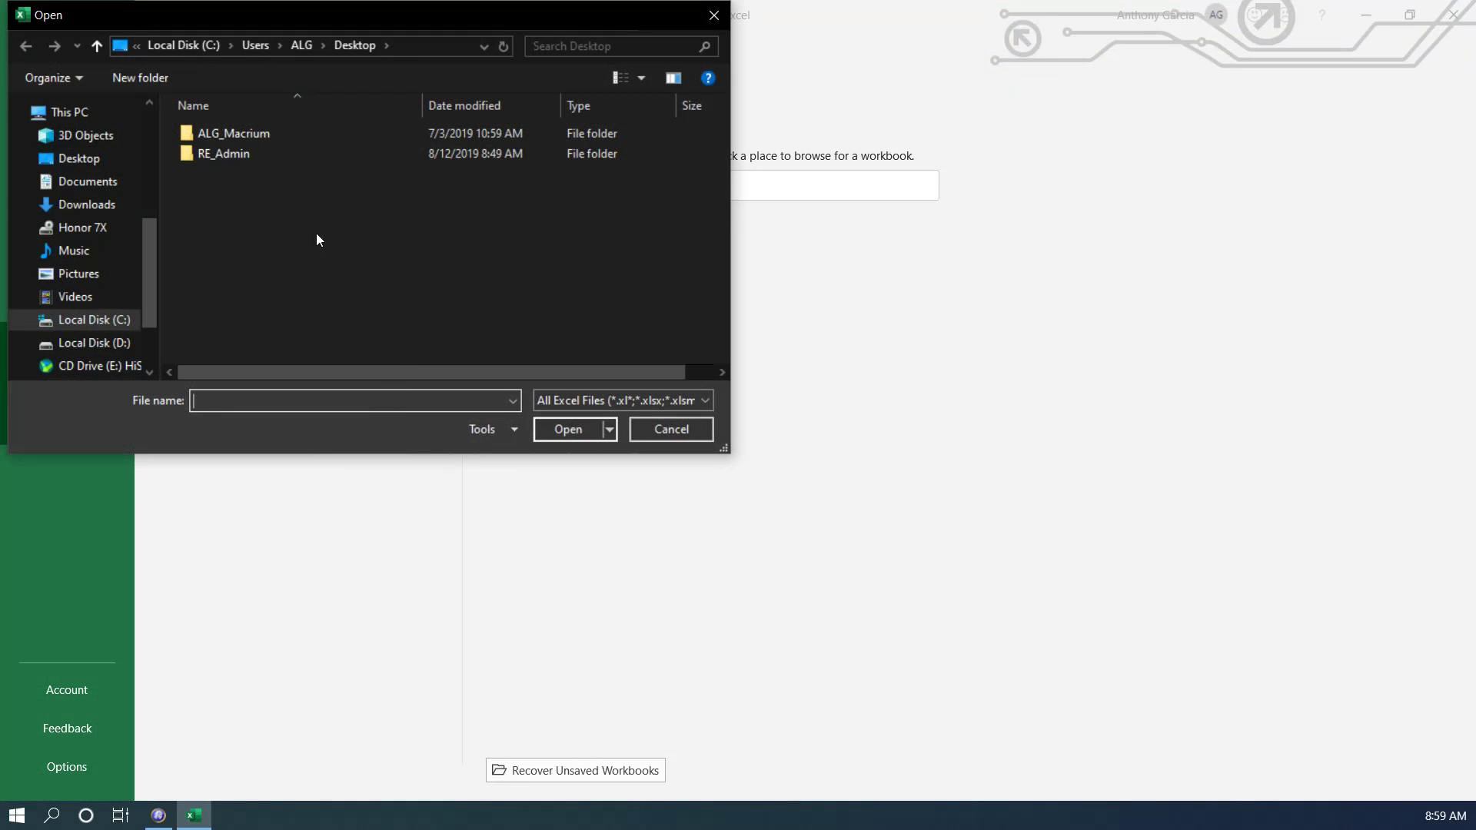
left_click(85, 159)
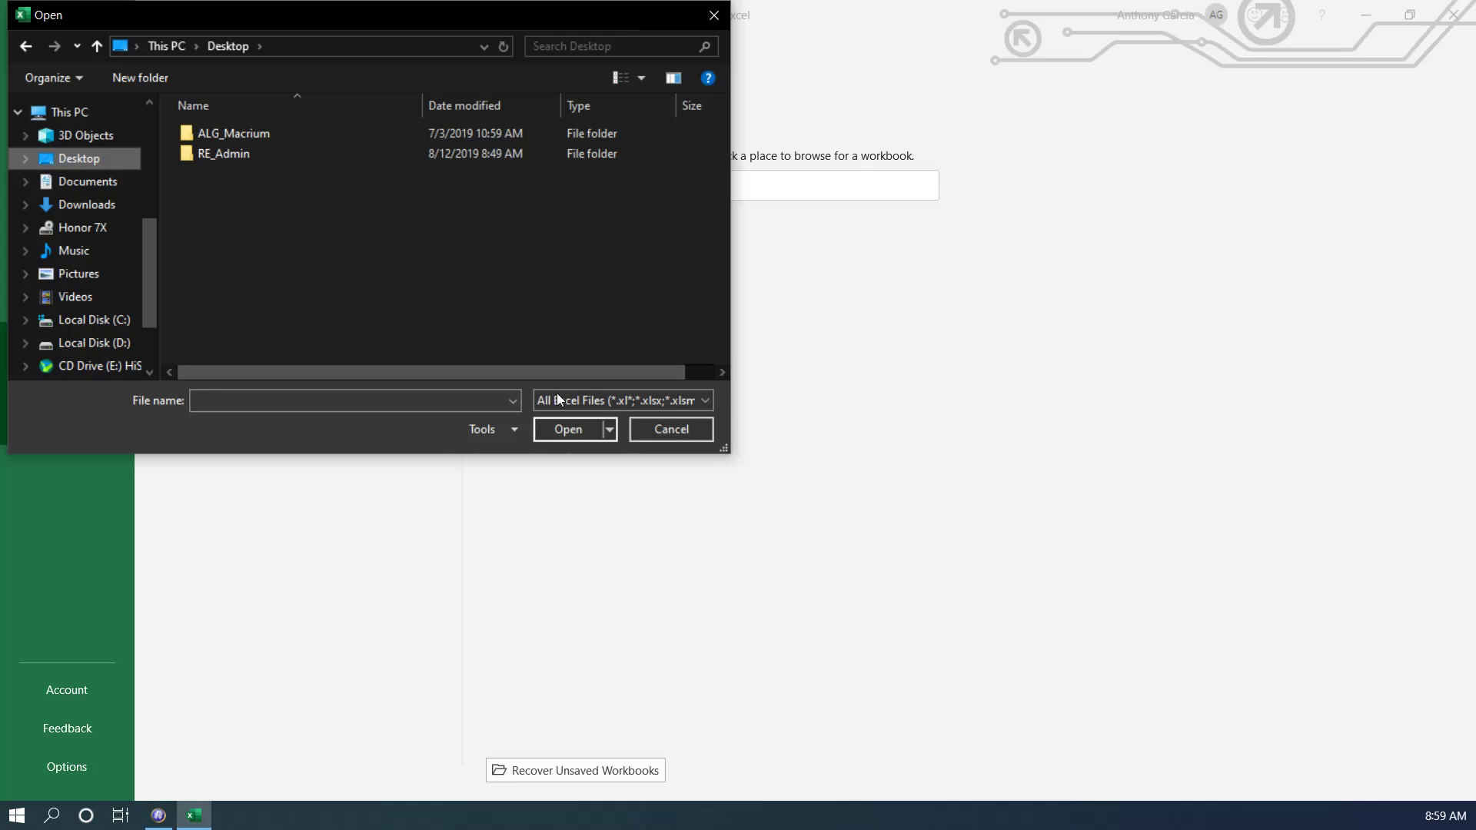
left_click(698, 409)
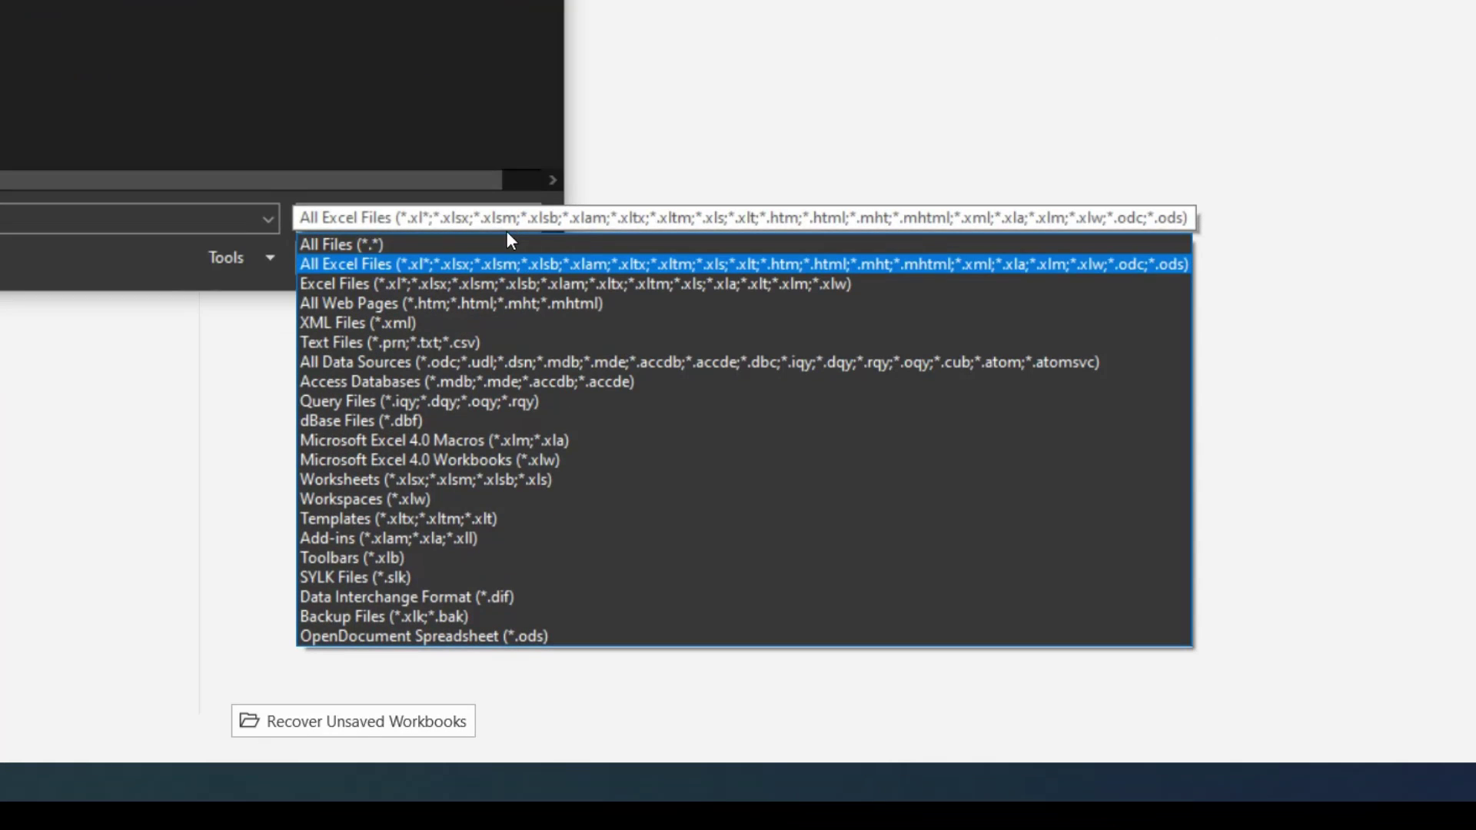
left_click(380, 244)
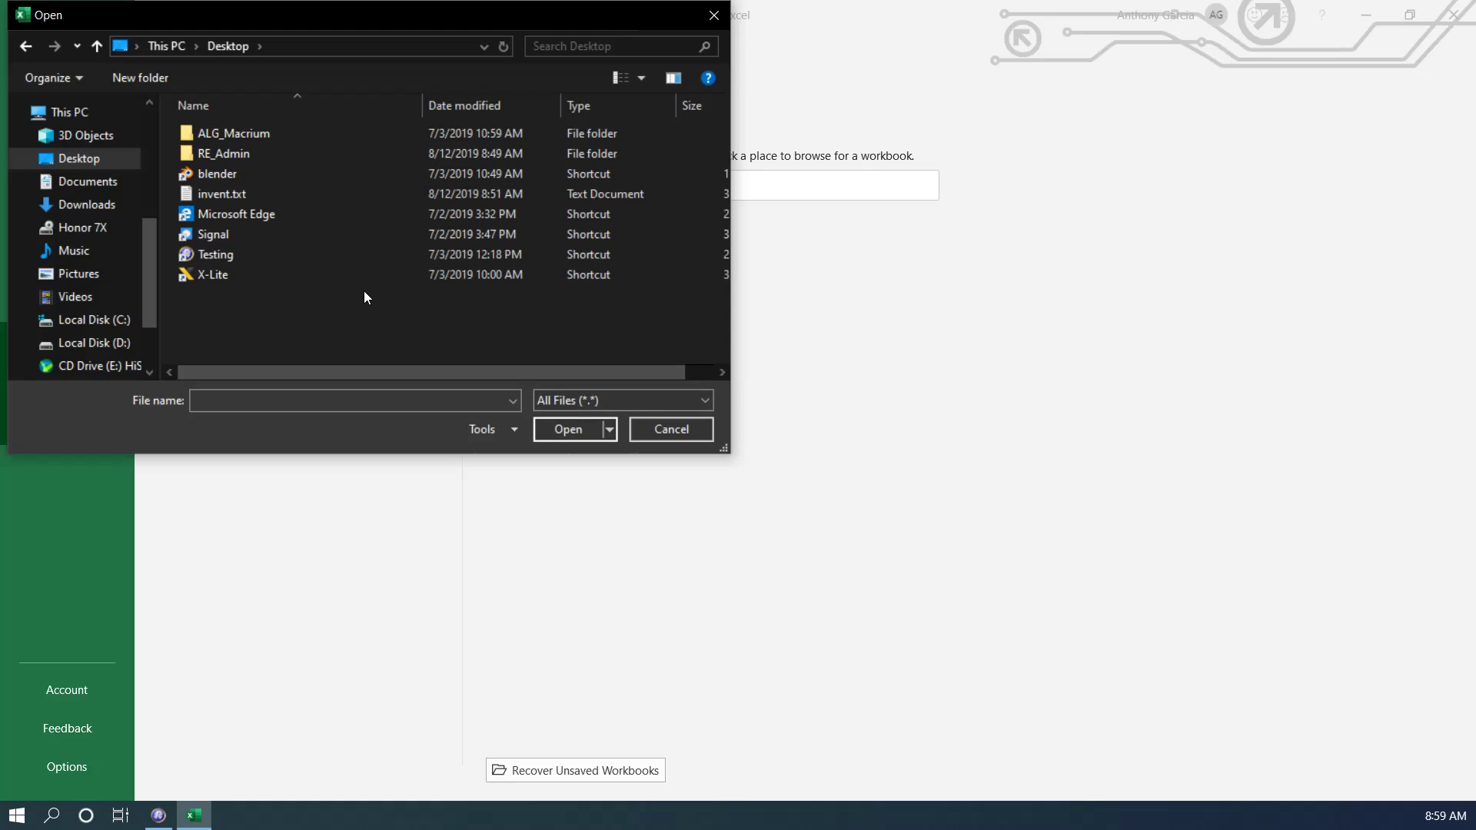
left_click(225, 195)
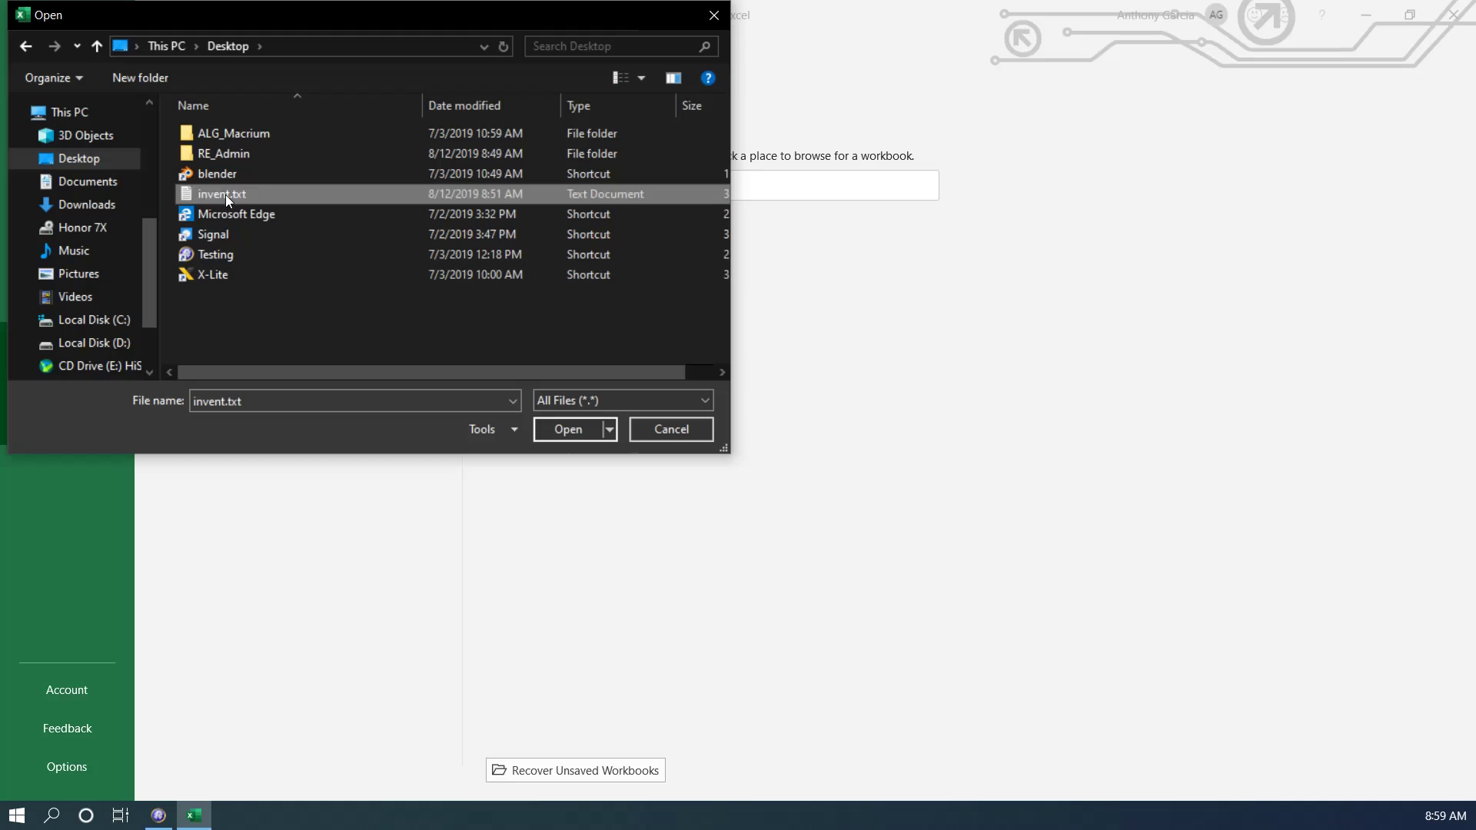
Step: Open invent.txt in the Text Import Wizard with Comma instead of Tab as the delimiter
left_click(560, 437)
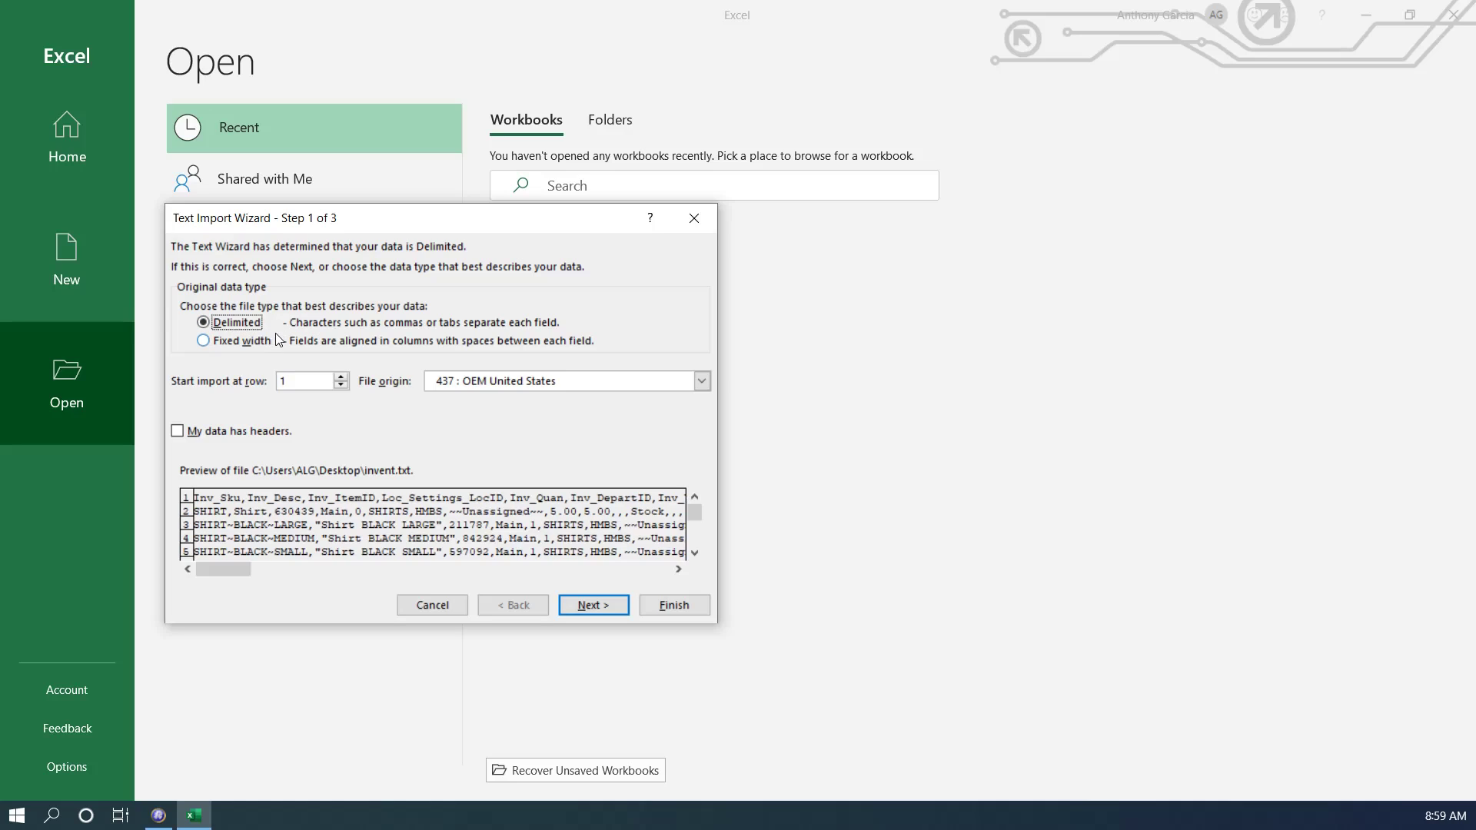
left_click(588, 606)
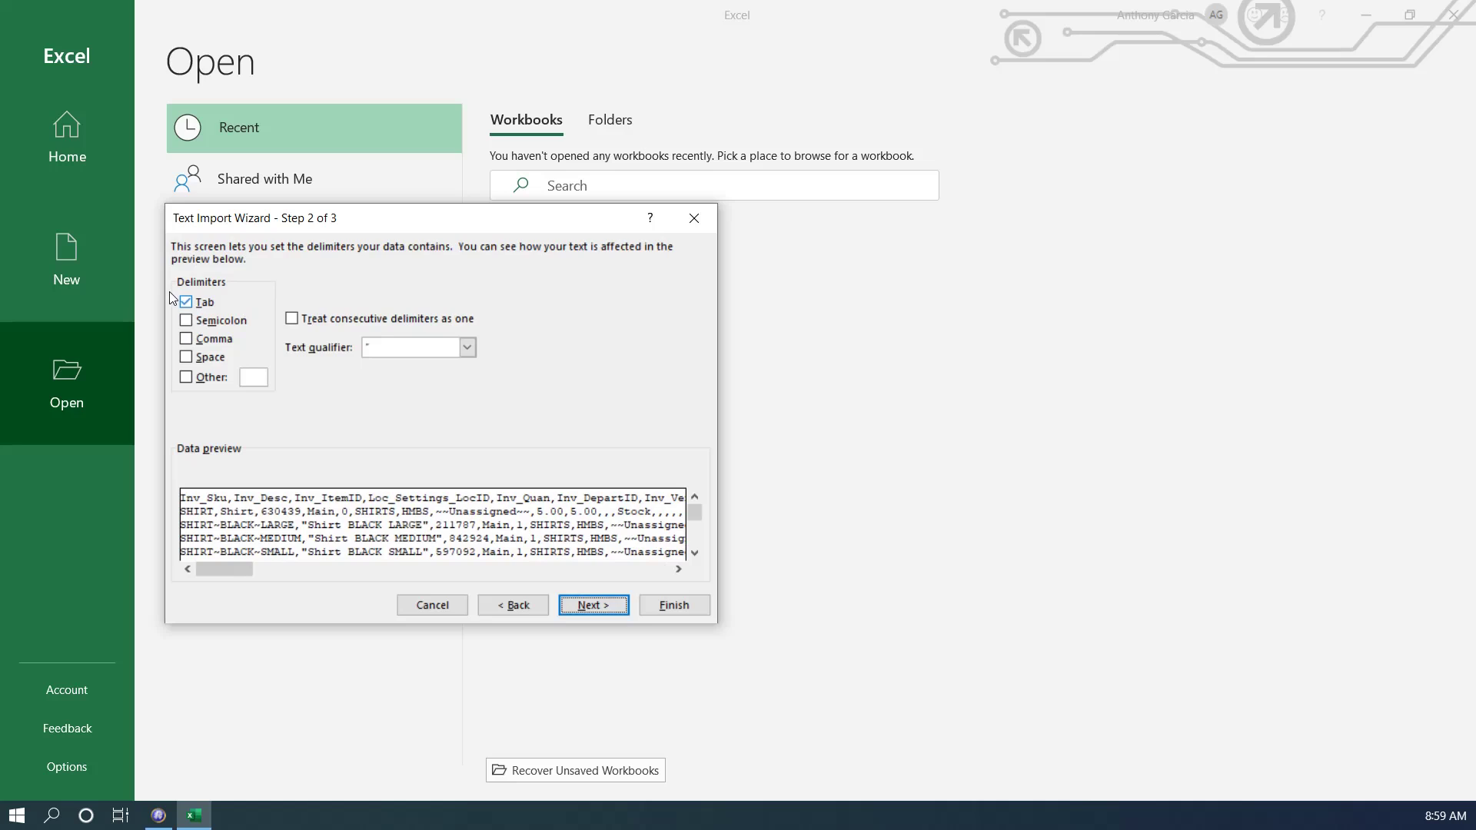
left_click(186, 301)
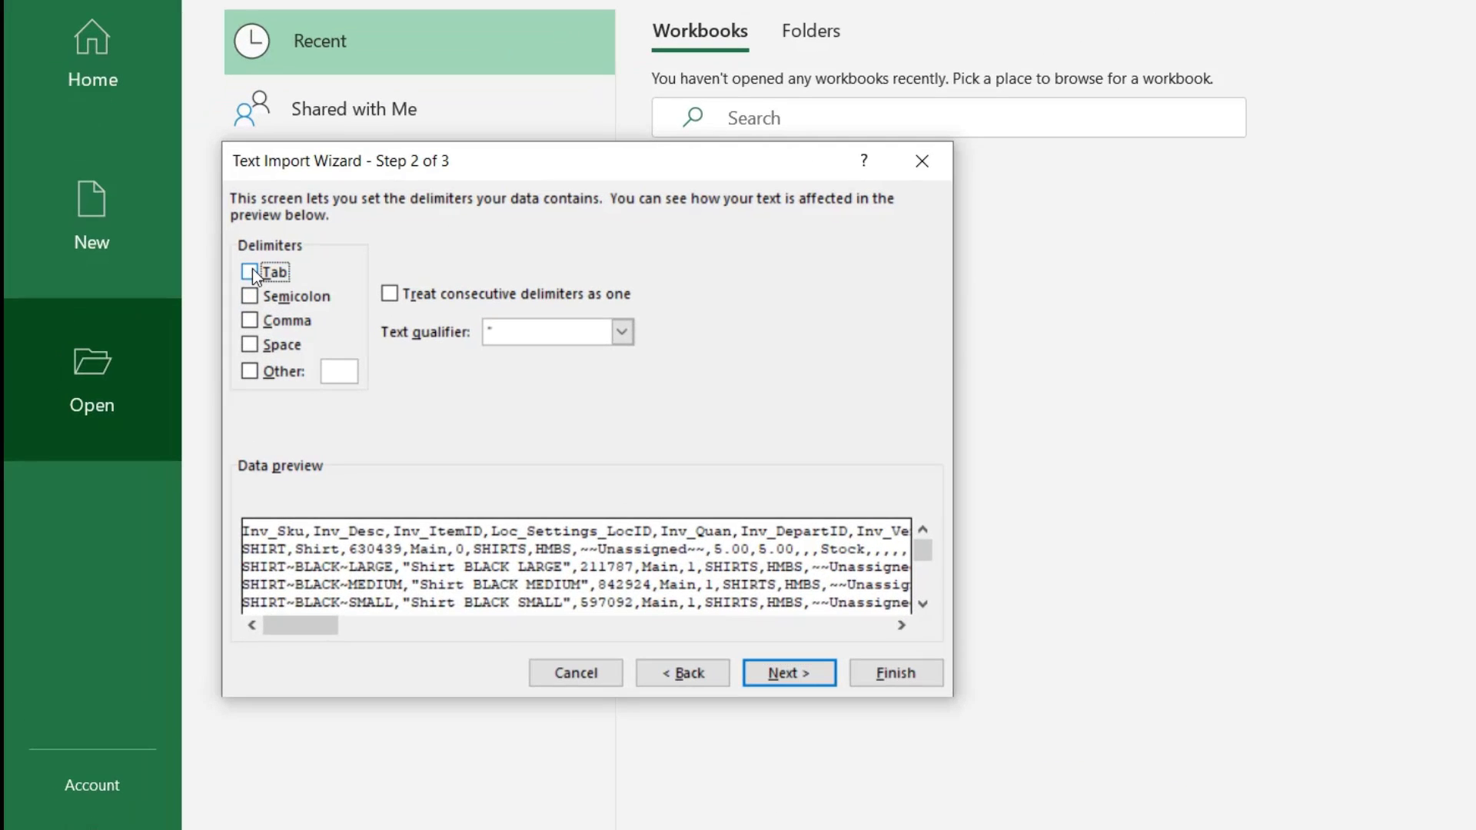
left_click(251, 322)
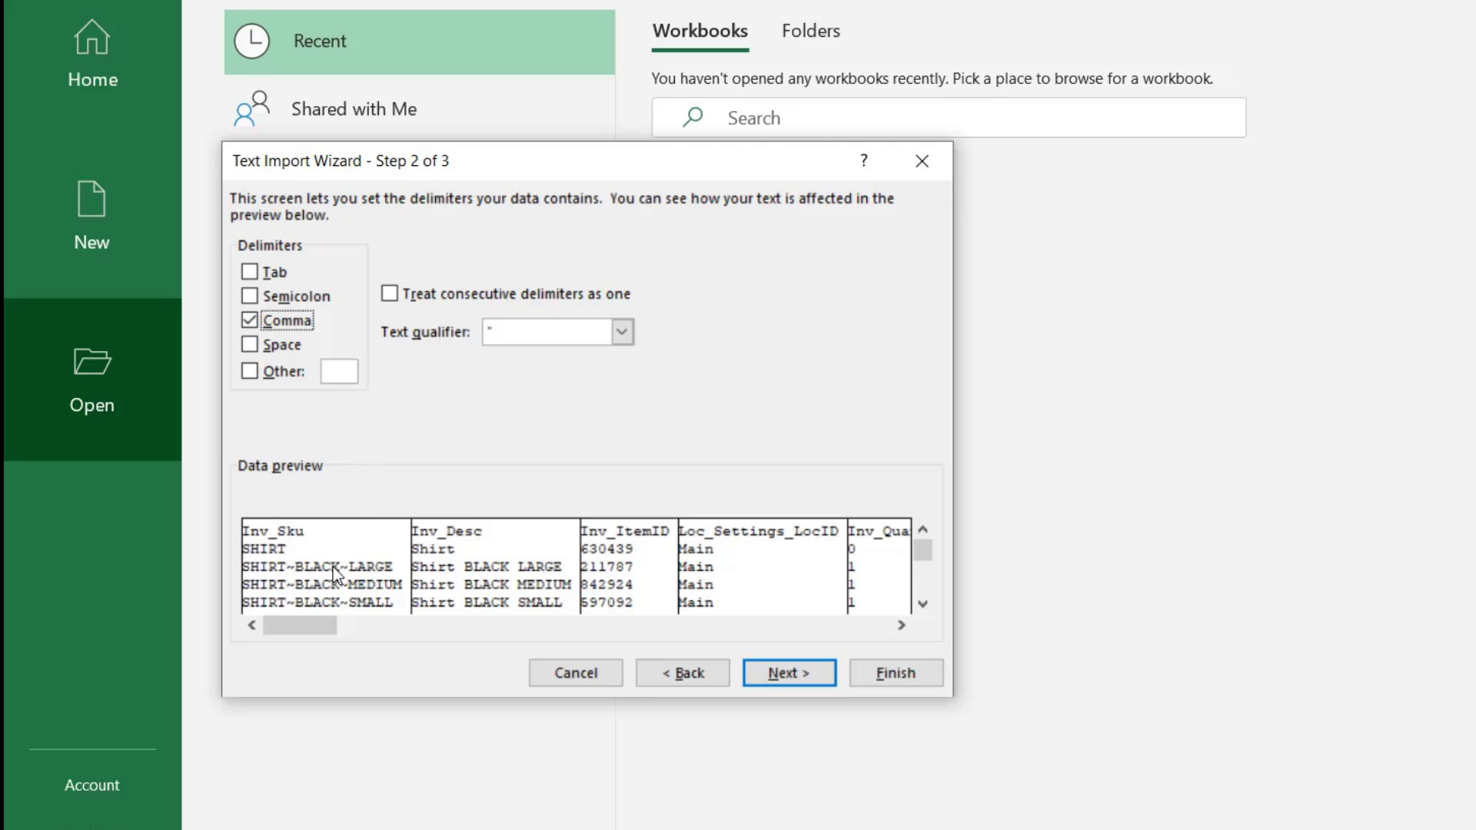
left_click(254, 282)
left_click(244, 325)
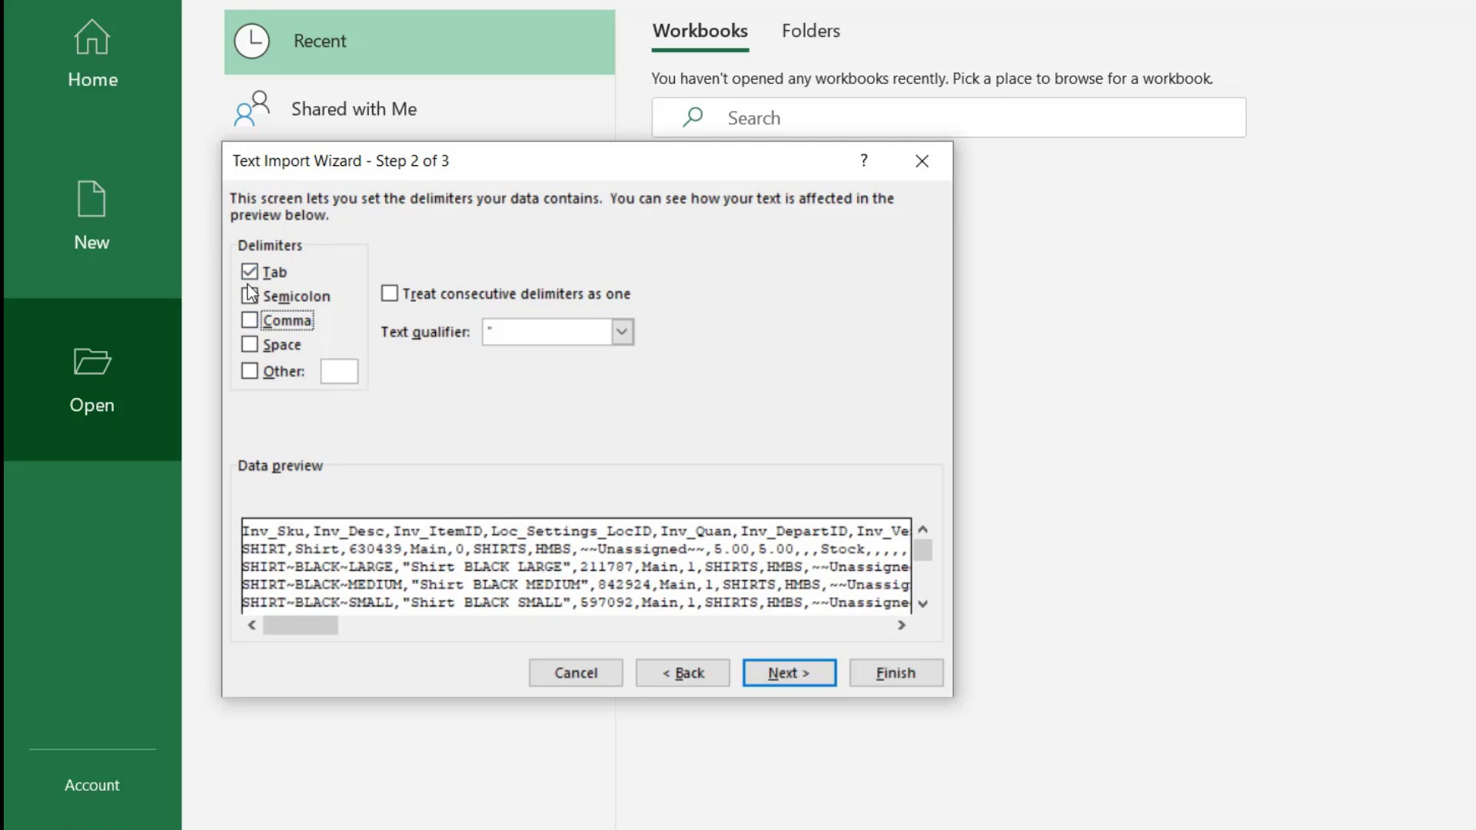
left_click(249, 320)
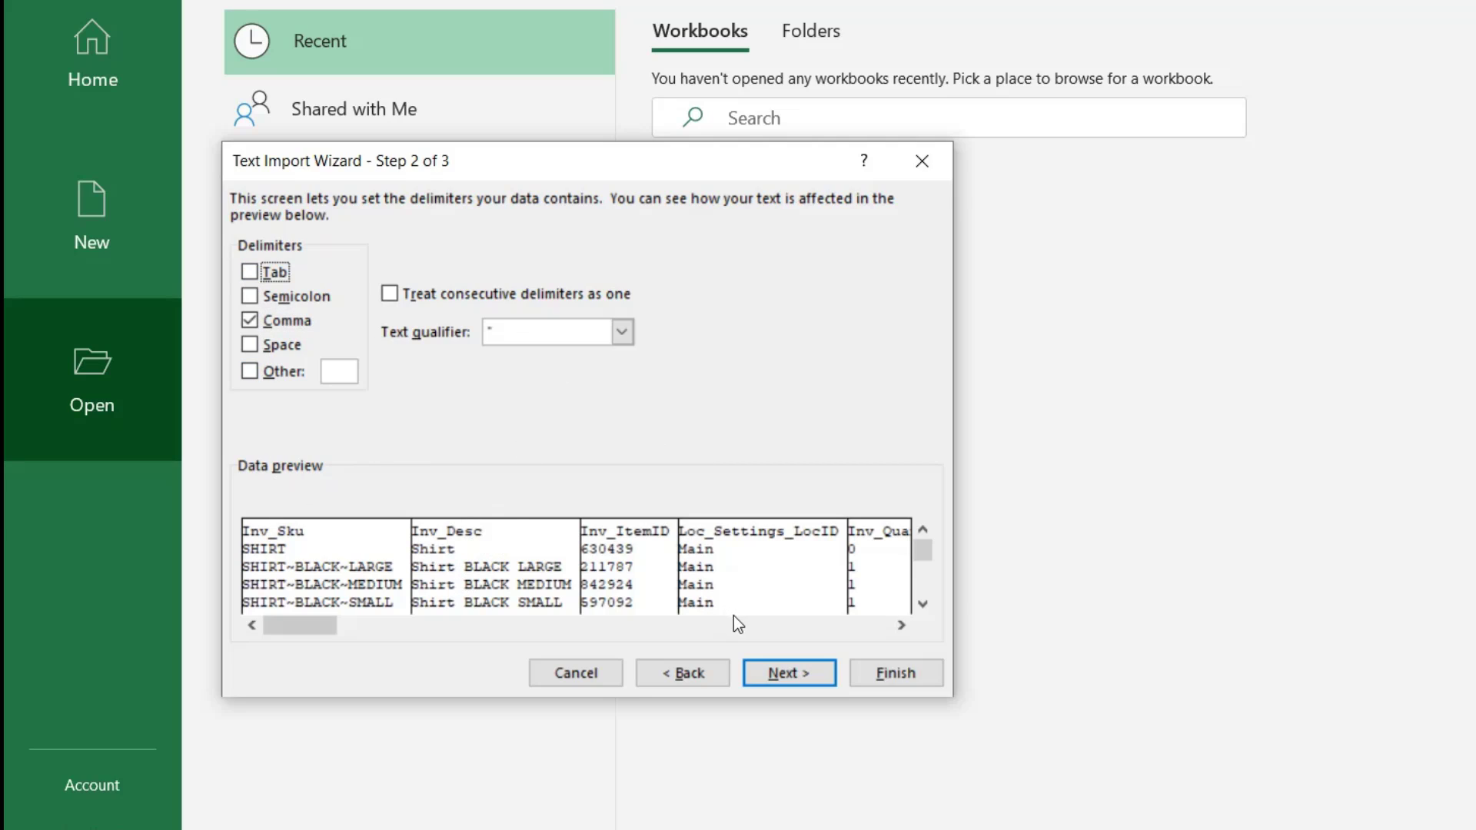
left_click(797, 684)
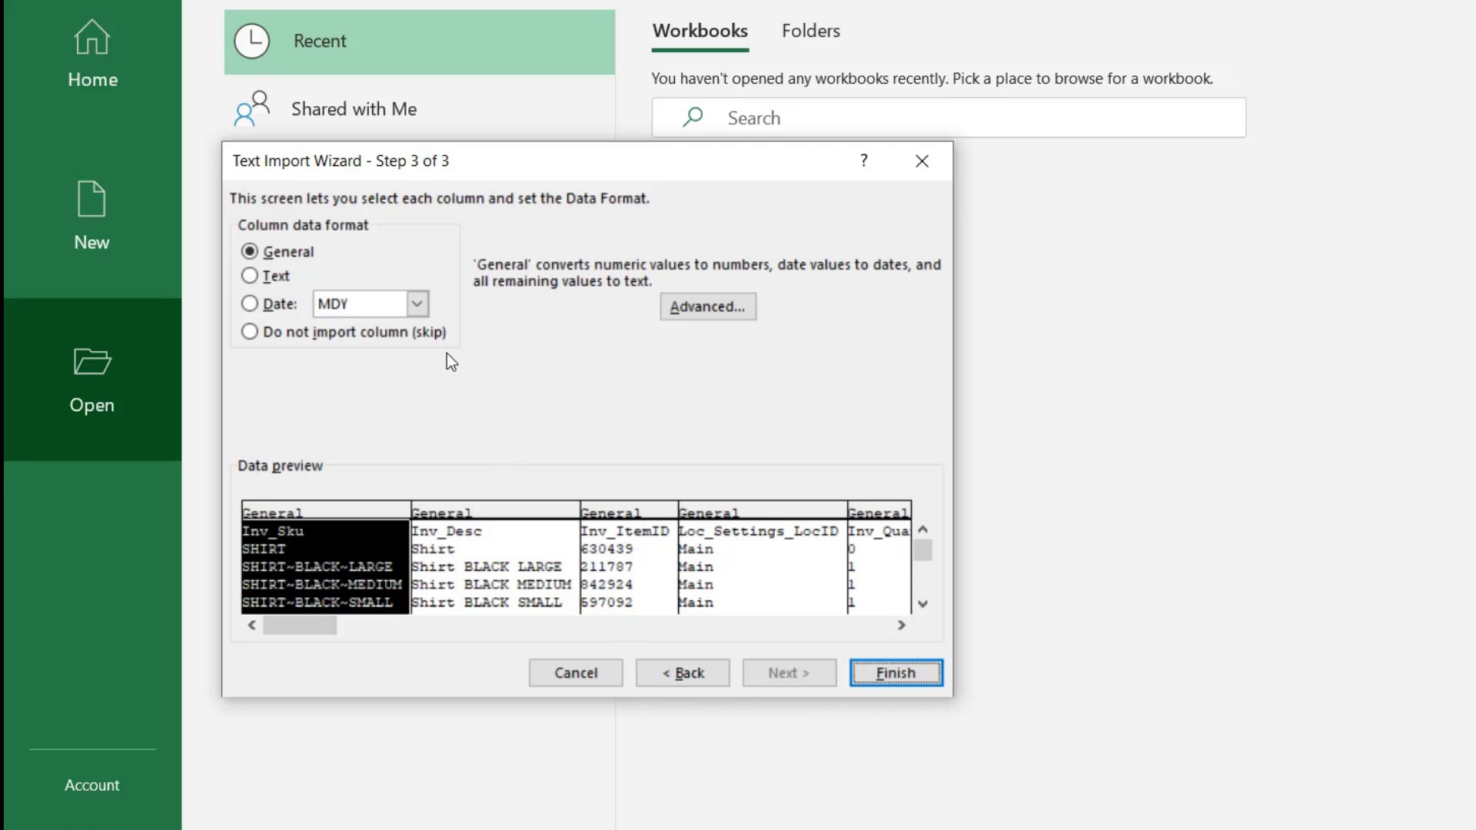
Step: Select every preview column from Inv_Sku to the last and set their format to Text
left_click(480, 517)
left_click(355, 515)
left_click_drag(308, 619, 861, 625)
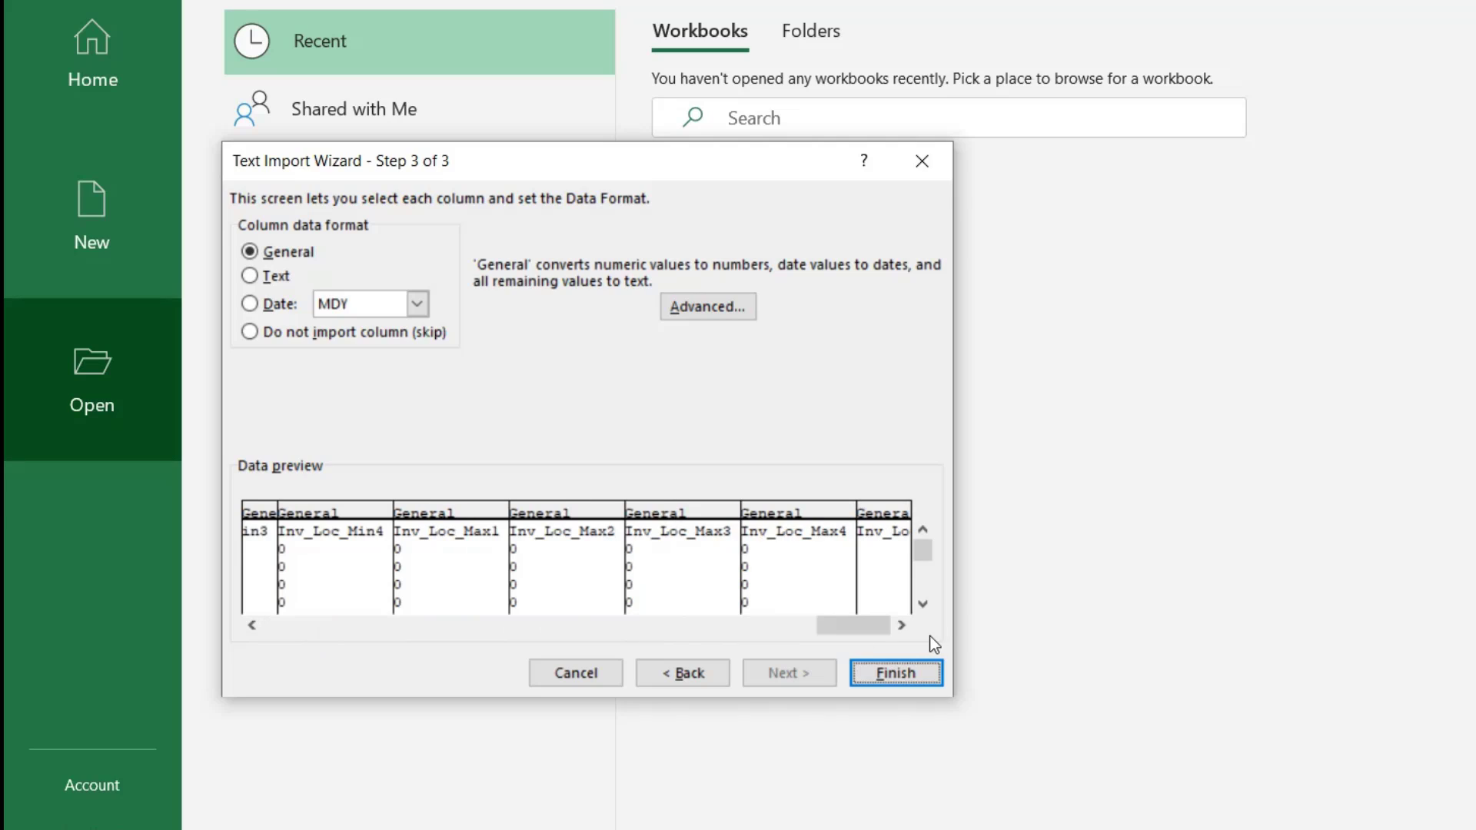
left_click(889, 513, "shift")
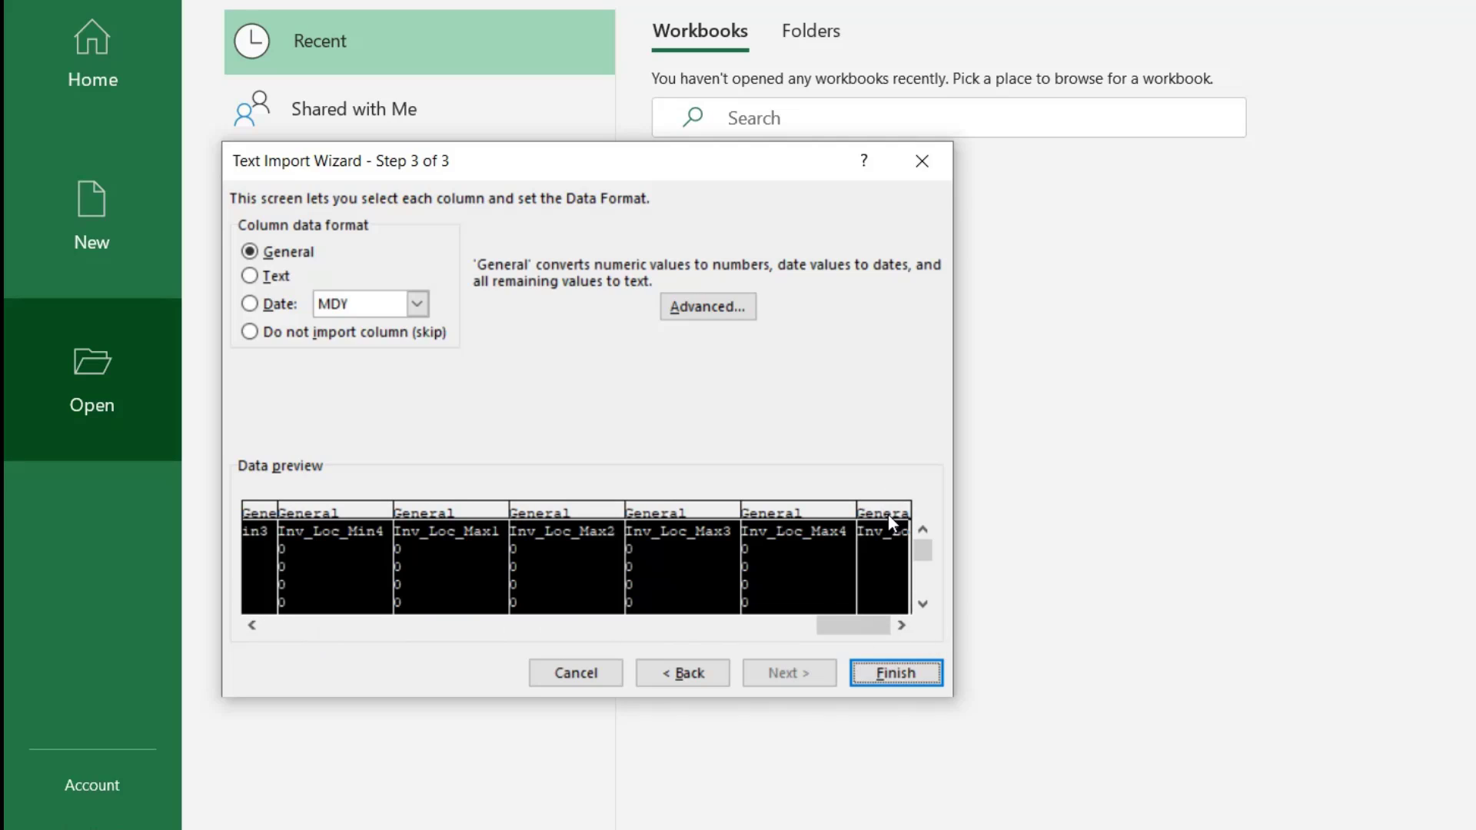
left_click(250, 278)
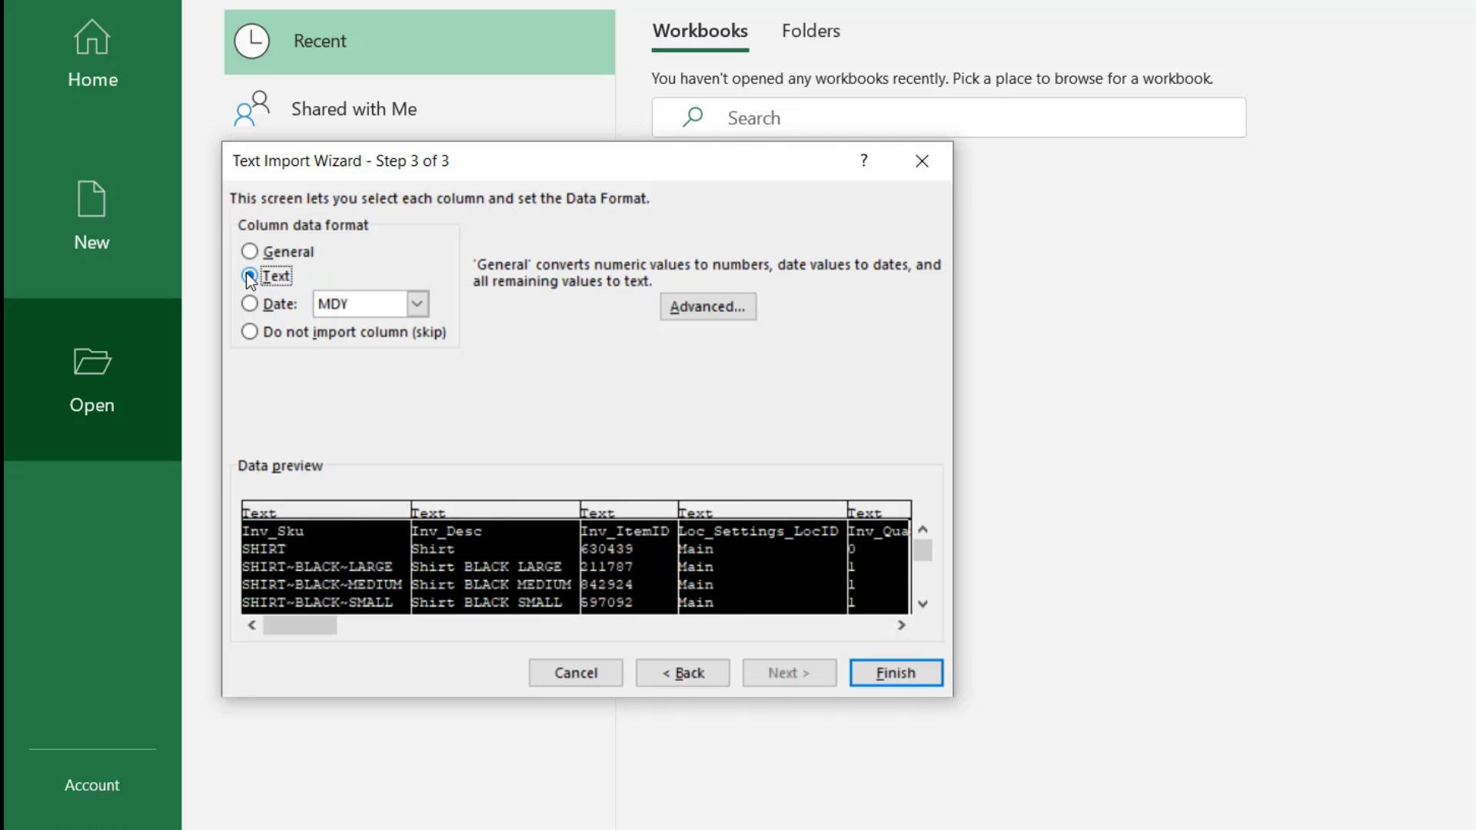
Step: Finish the import into the invent sheet and AutoFit all column widths
left_click(926, 669)
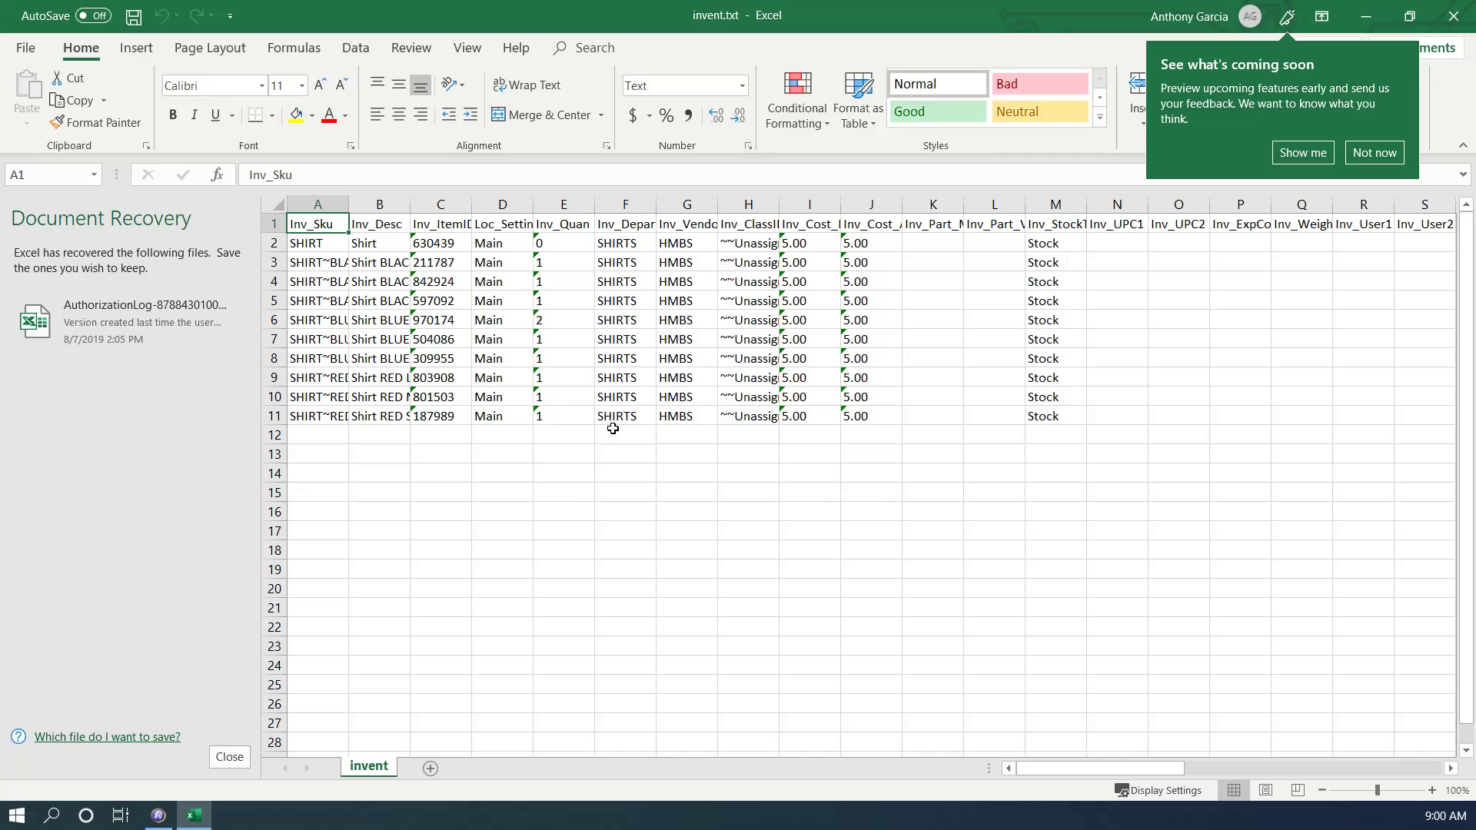
left_click(274, 205)
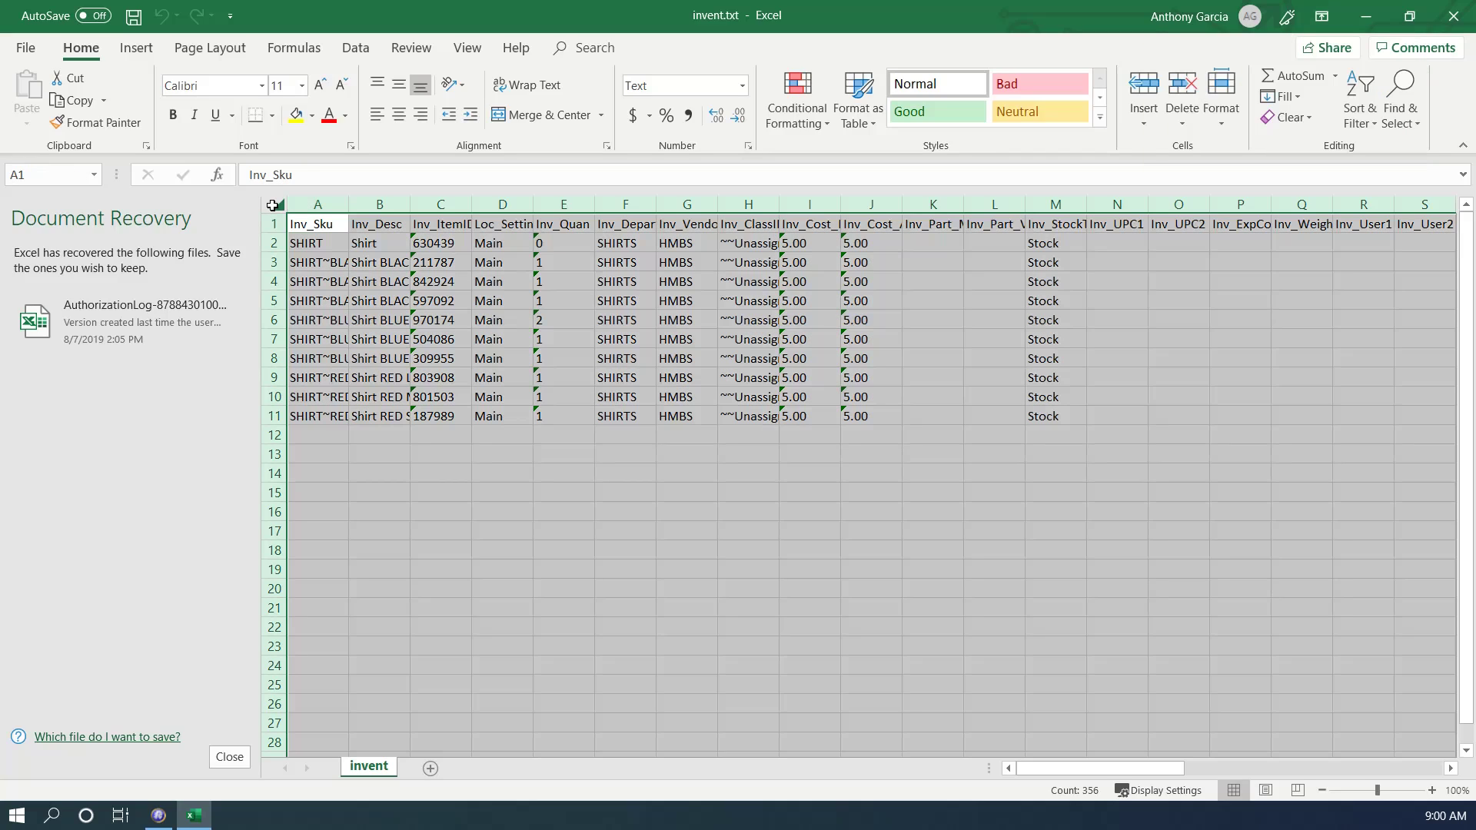
double_click(348, 208)
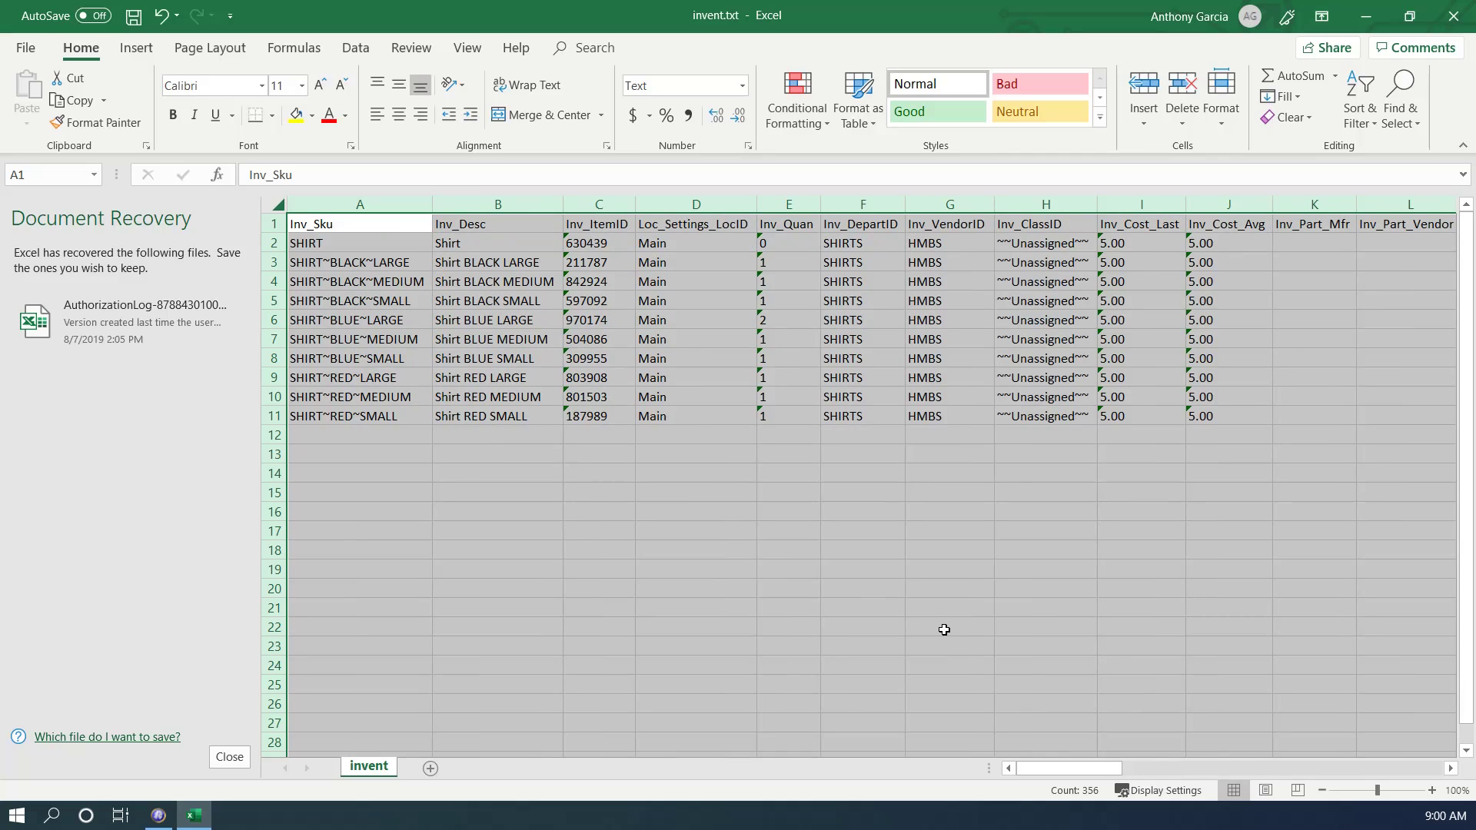
left_click(472, 521)
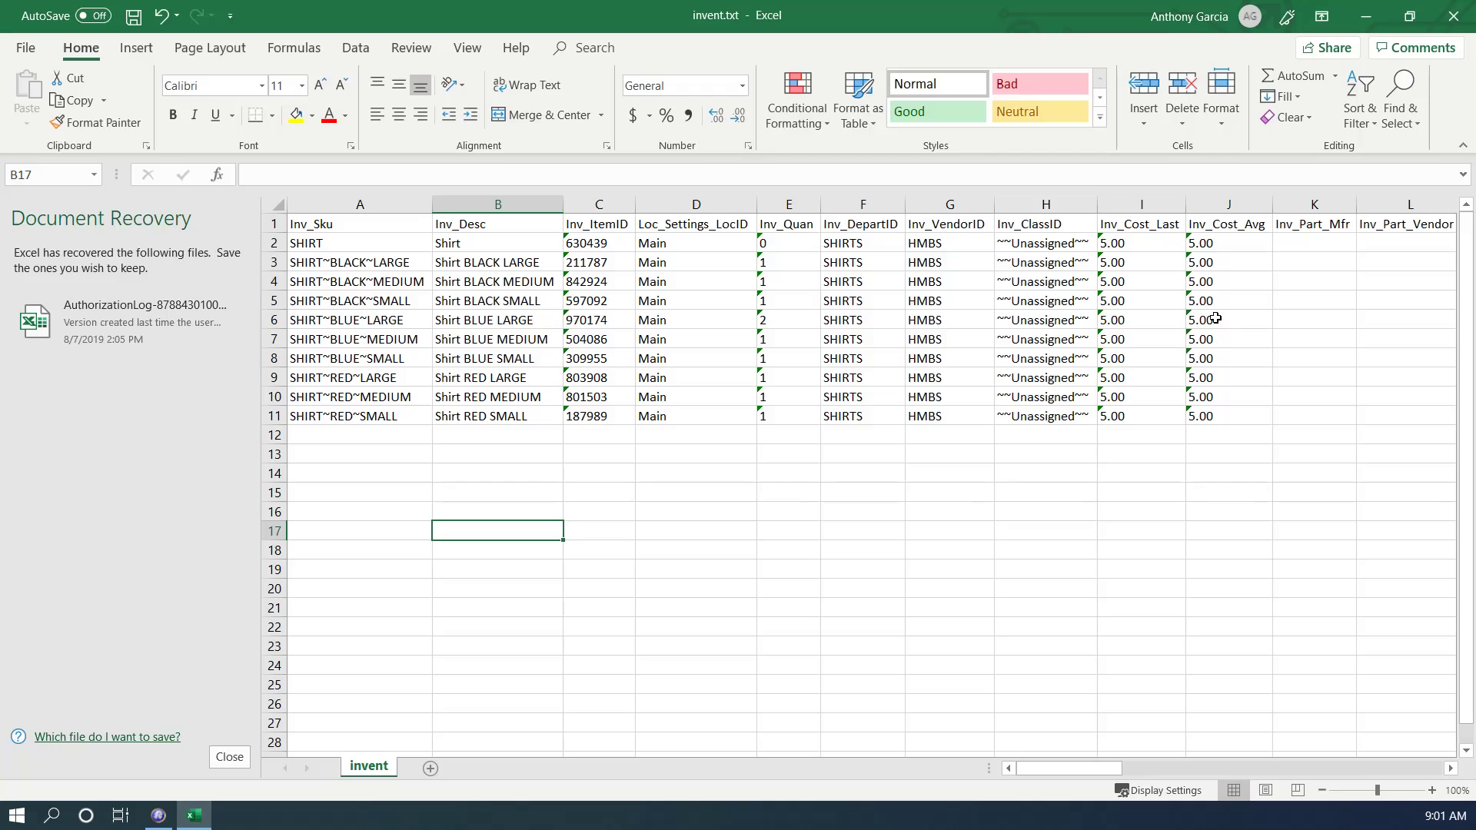
Step: Change the SHIRT~BLUE~LARGE Inv_Cost_Last from 5.00 to 7.00
left_click(1065, 754)
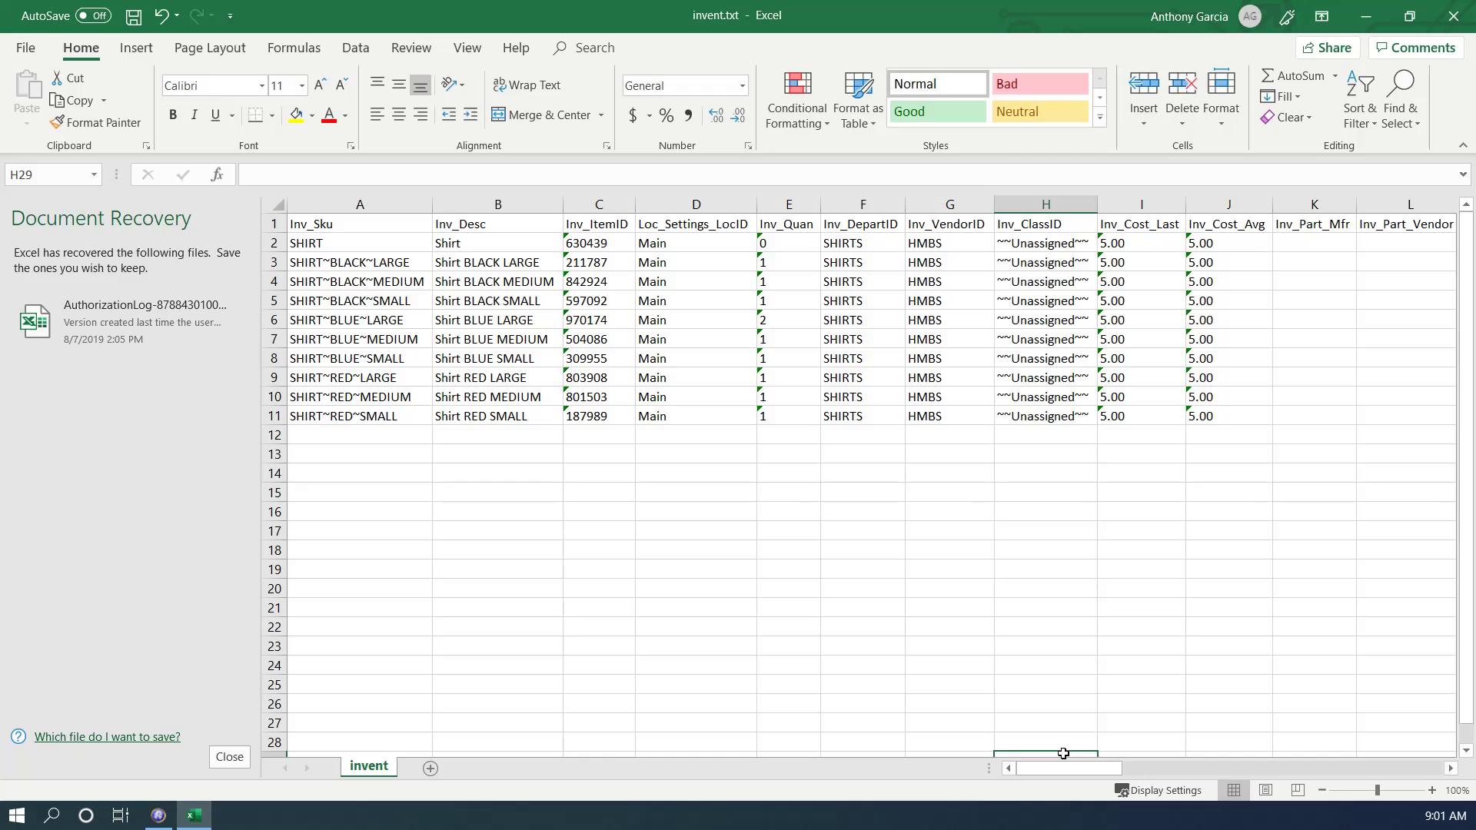
left_click_drag(1054, 770, 1028, 785)
left_click(495, 324)
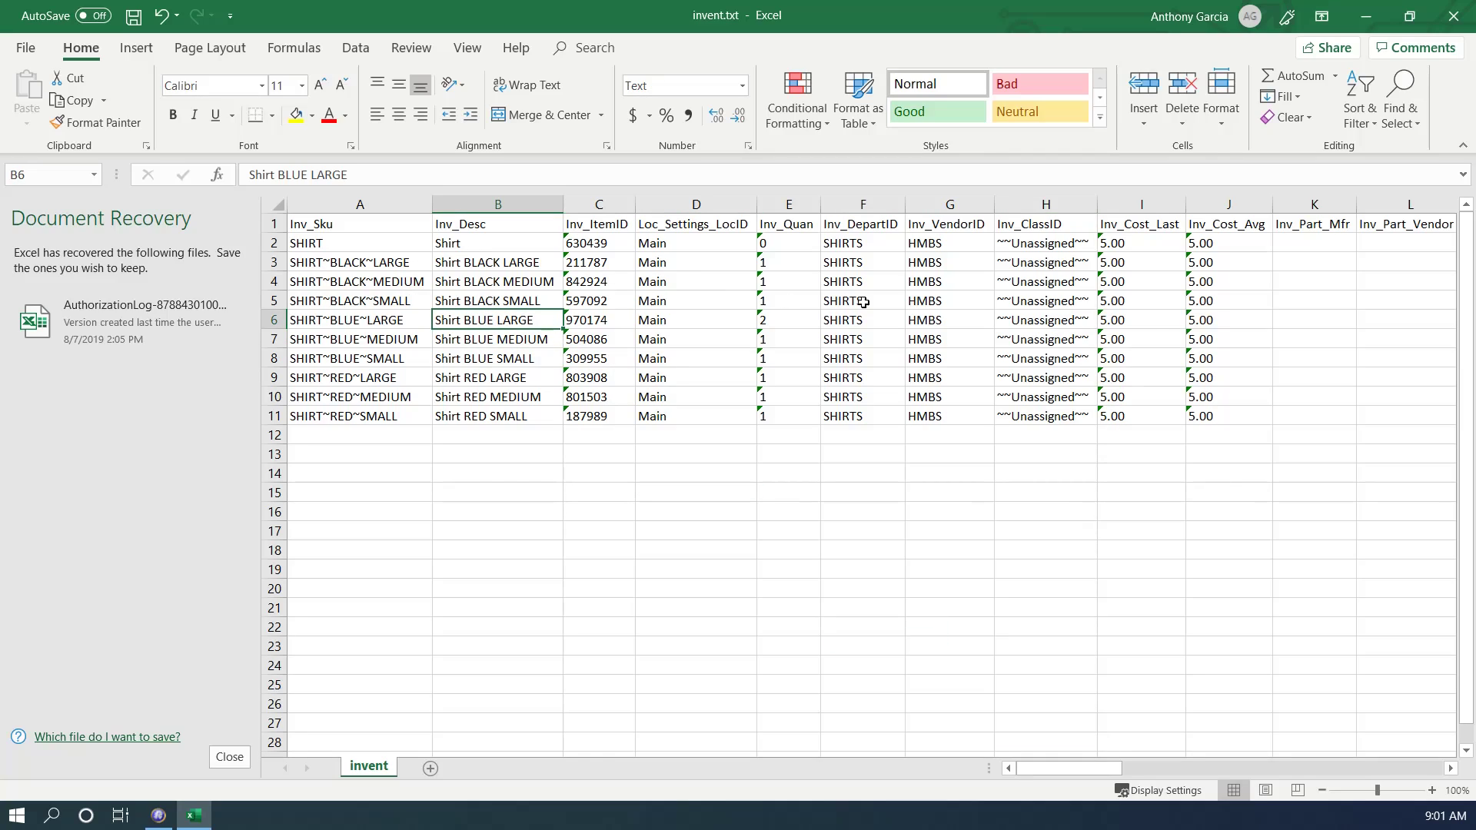
left_click(1151, 322)
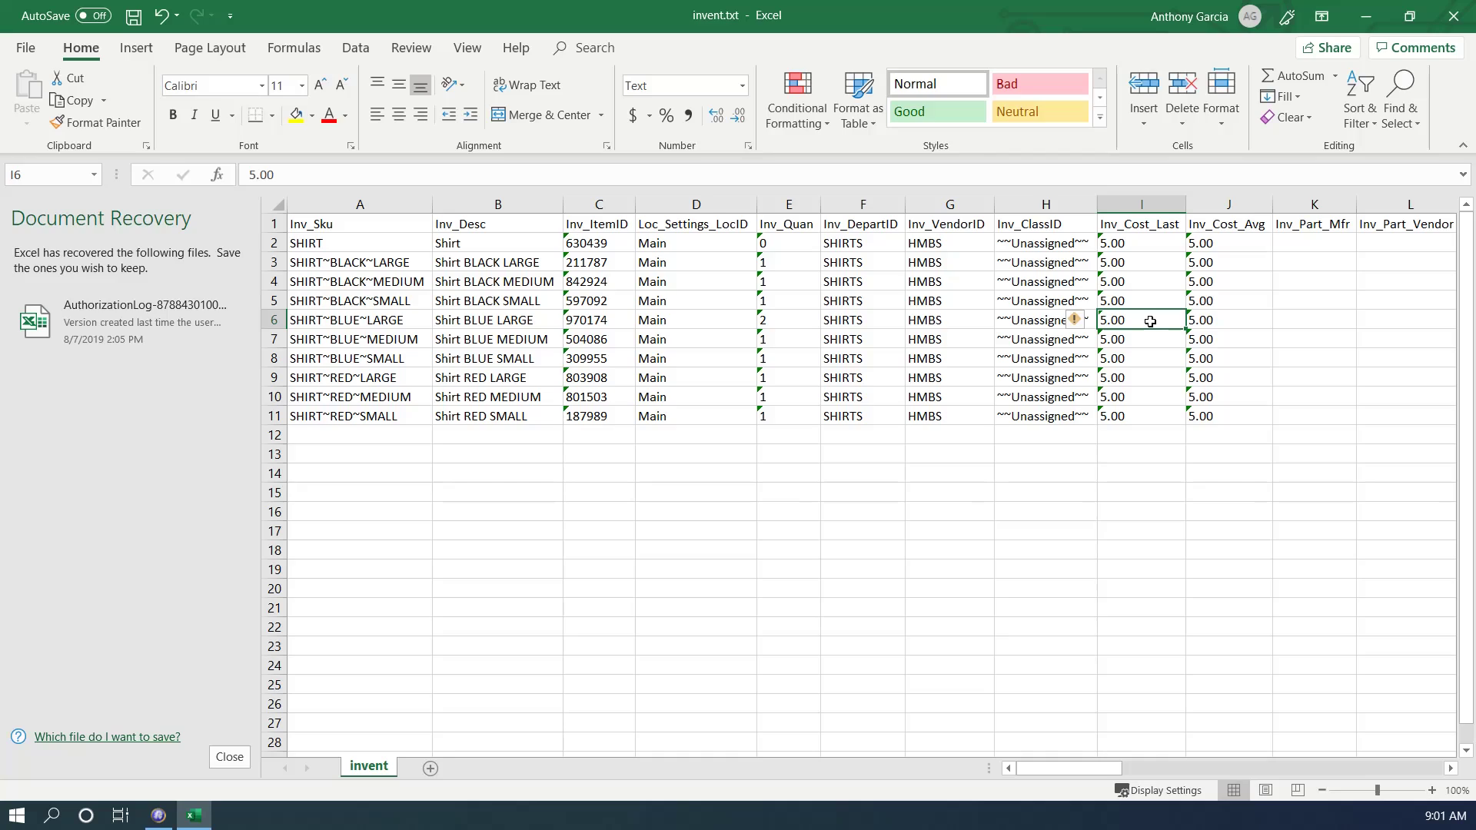
type("70")
key("BackSpace")
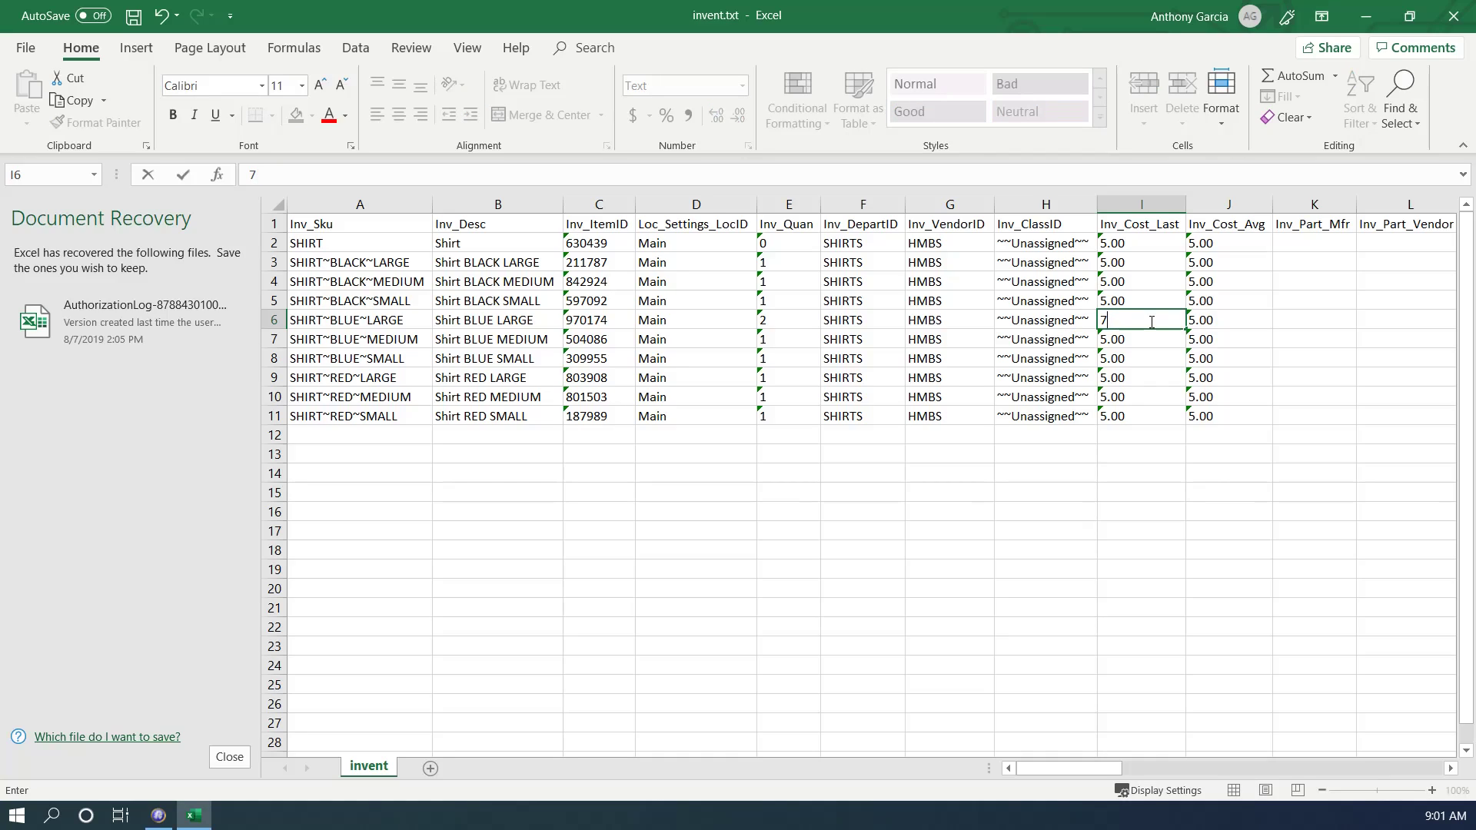
type(".00")
key("Return")
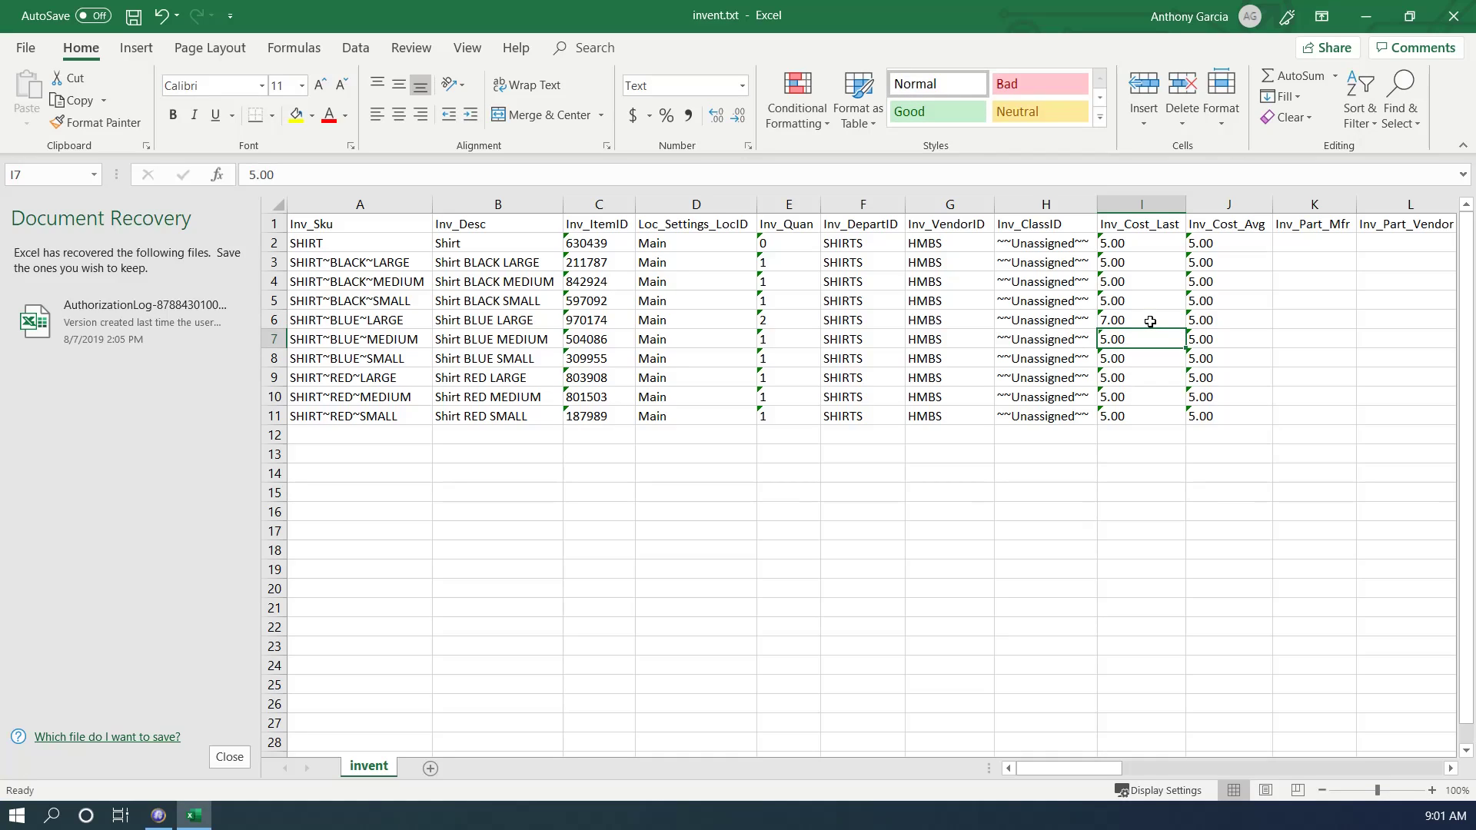
Step: Change the SHIRT~RED~LARGE Inv_Cost_Last from 5.00 to 7.00
key("Down")
key("Down")
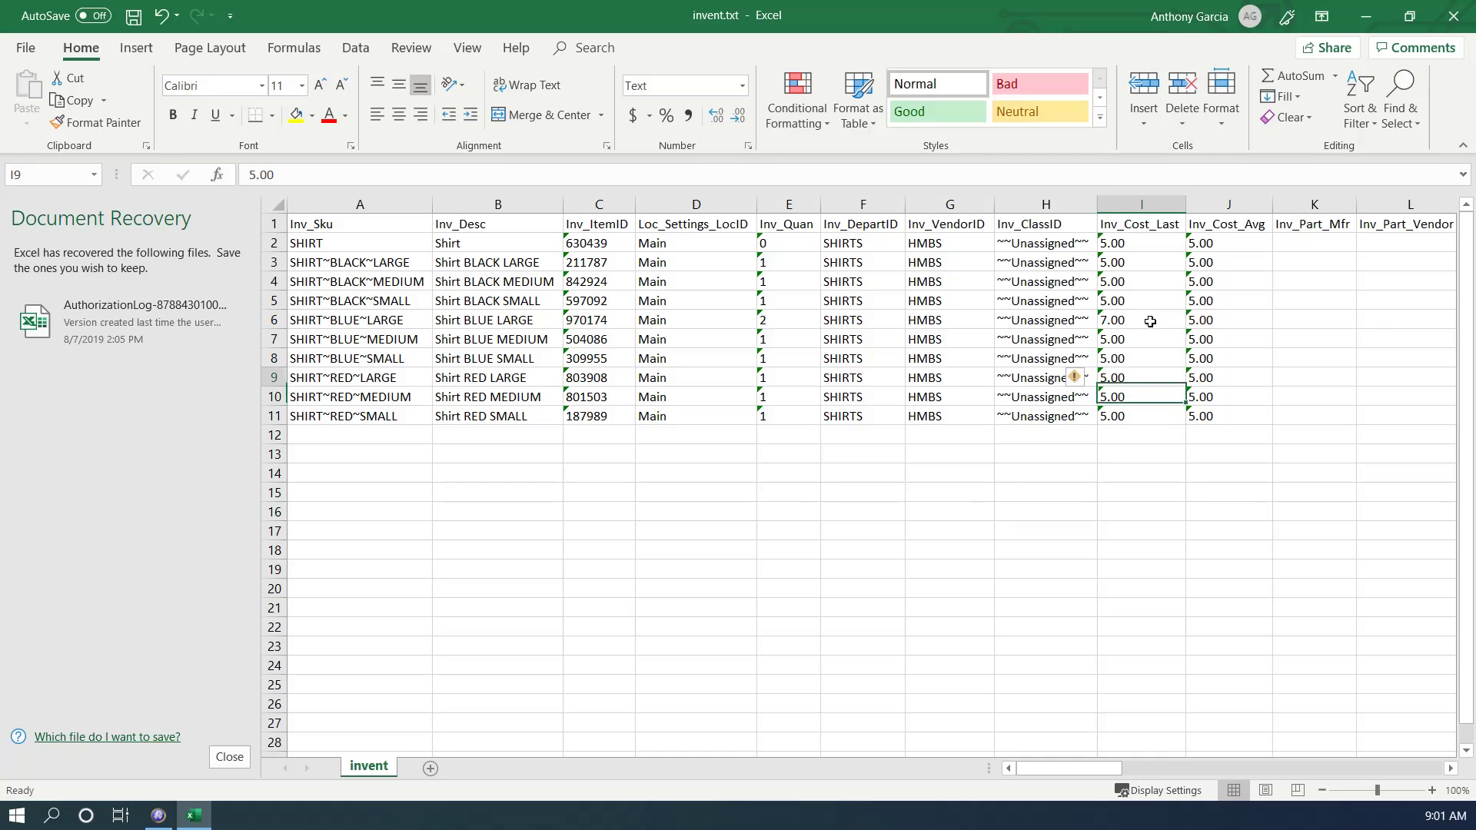
type("7")
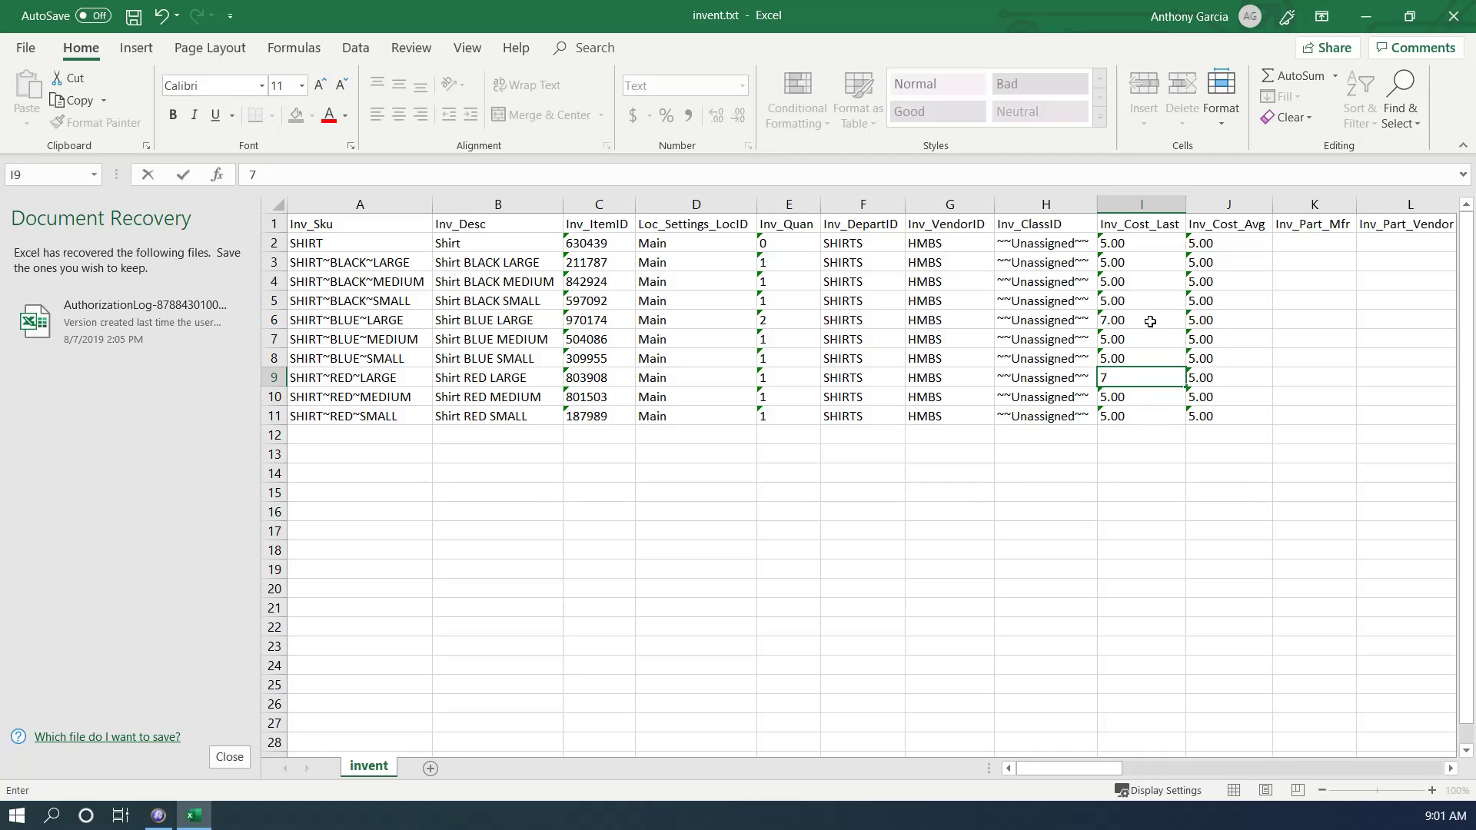
key("Up")
key("Right")
key("Left")
key("Down")
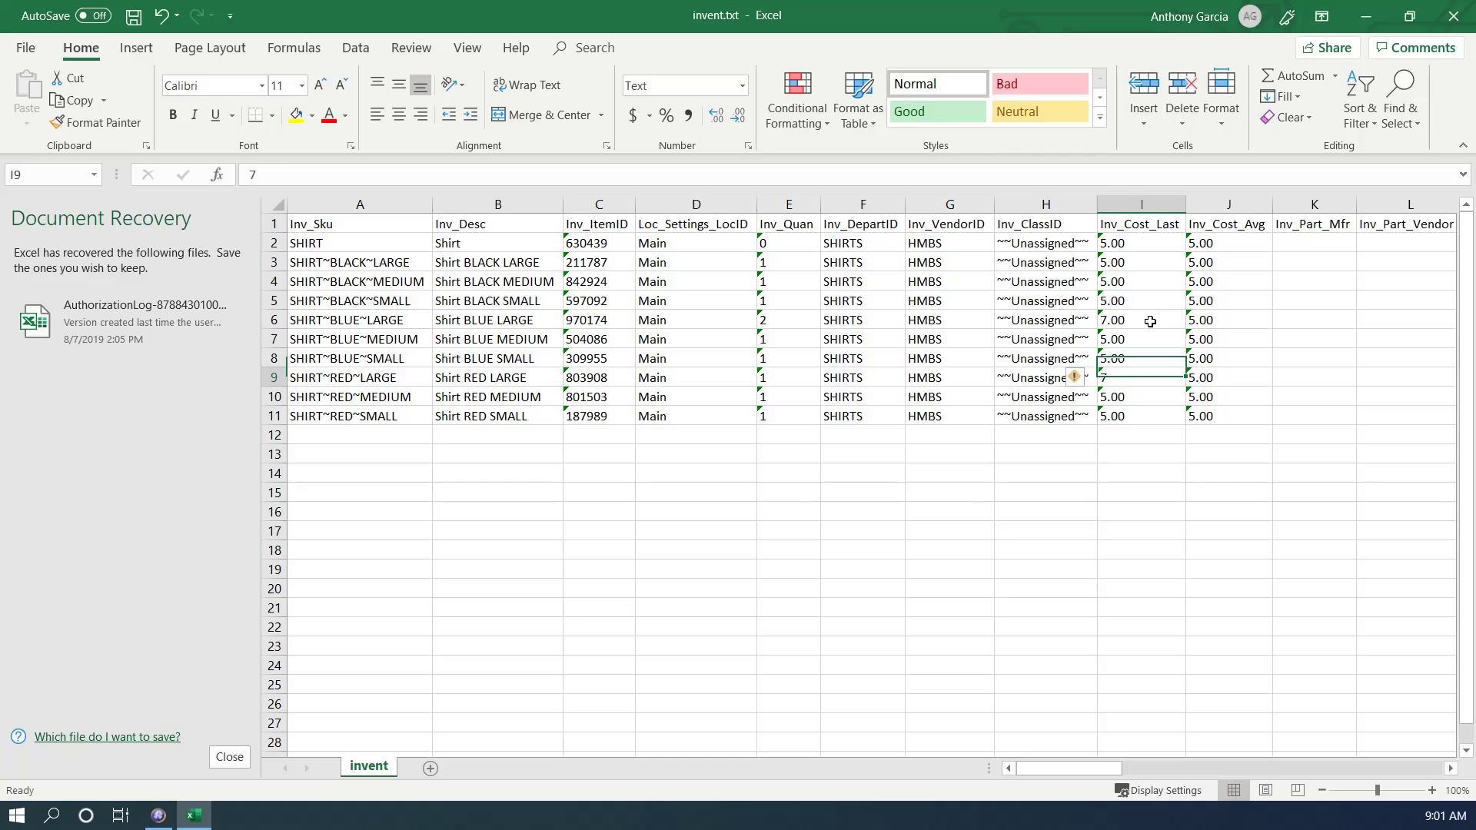
type("7.00")
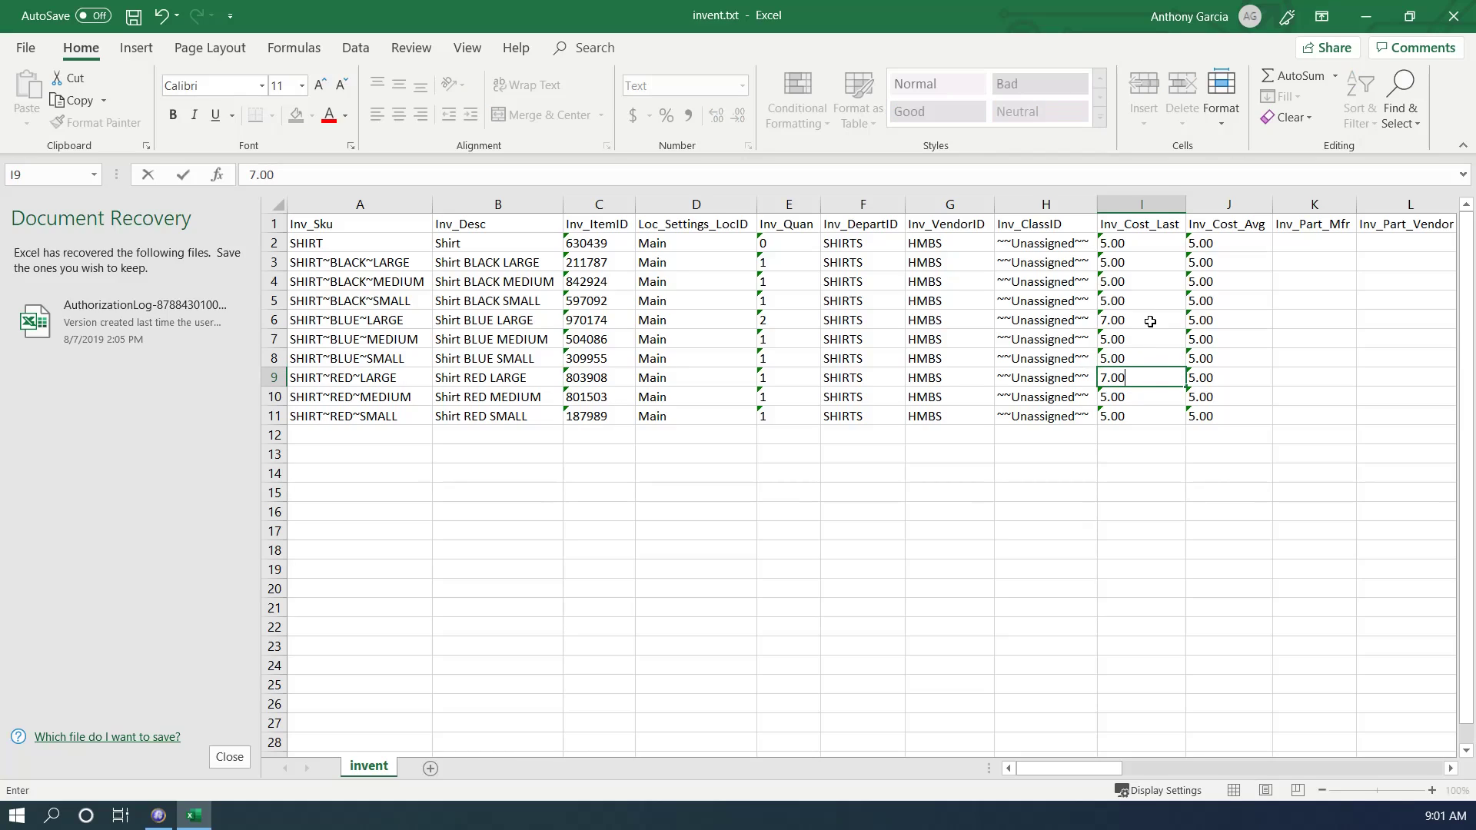
key("Tab")
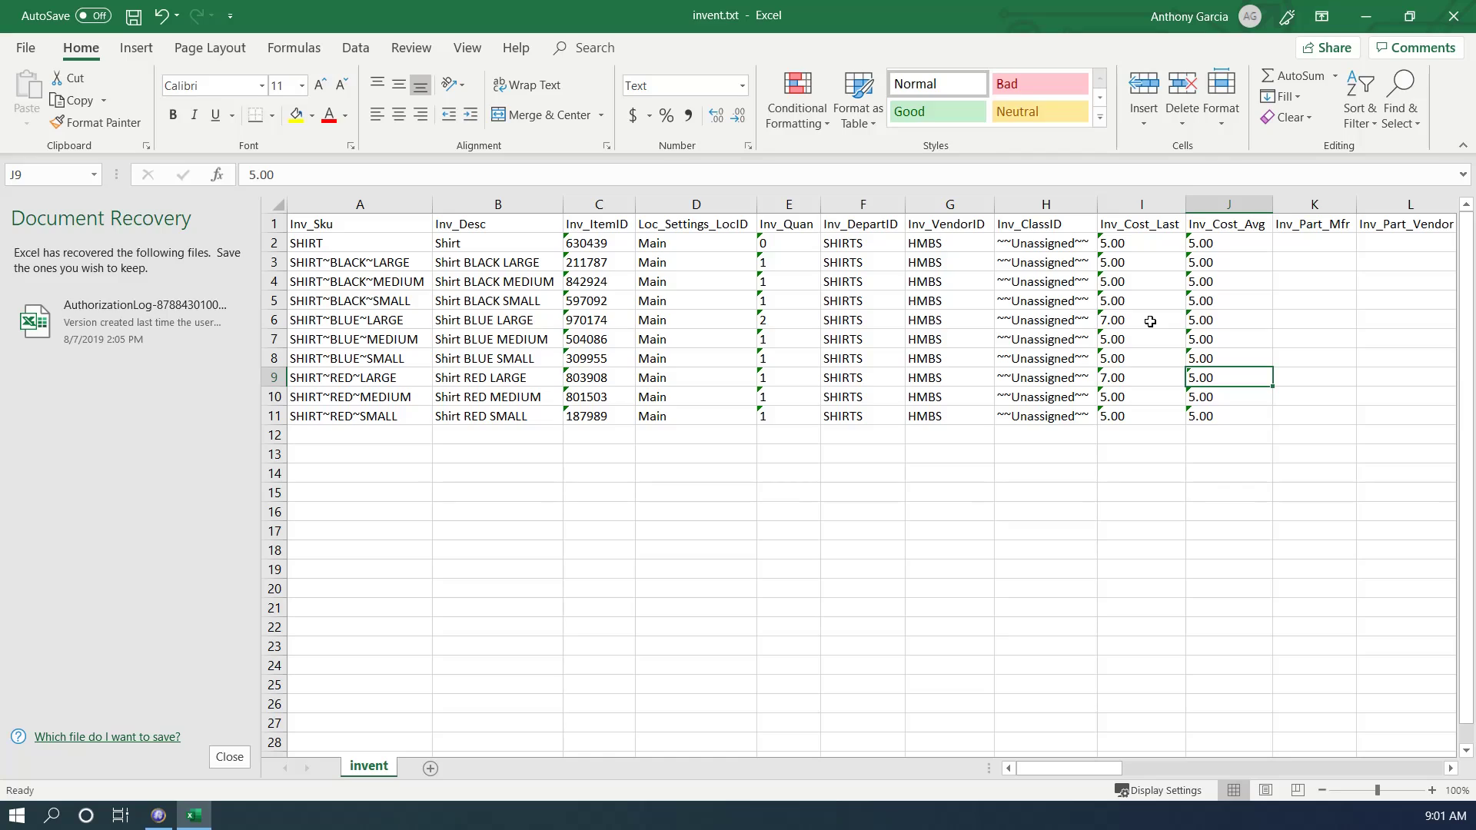
Step: Set the SHIRT~RED~LARGE Inv_Loc_Price1 in row 9 to 14
key("Right")
key("Right")
key("Right")
key("Right")
key("Right")
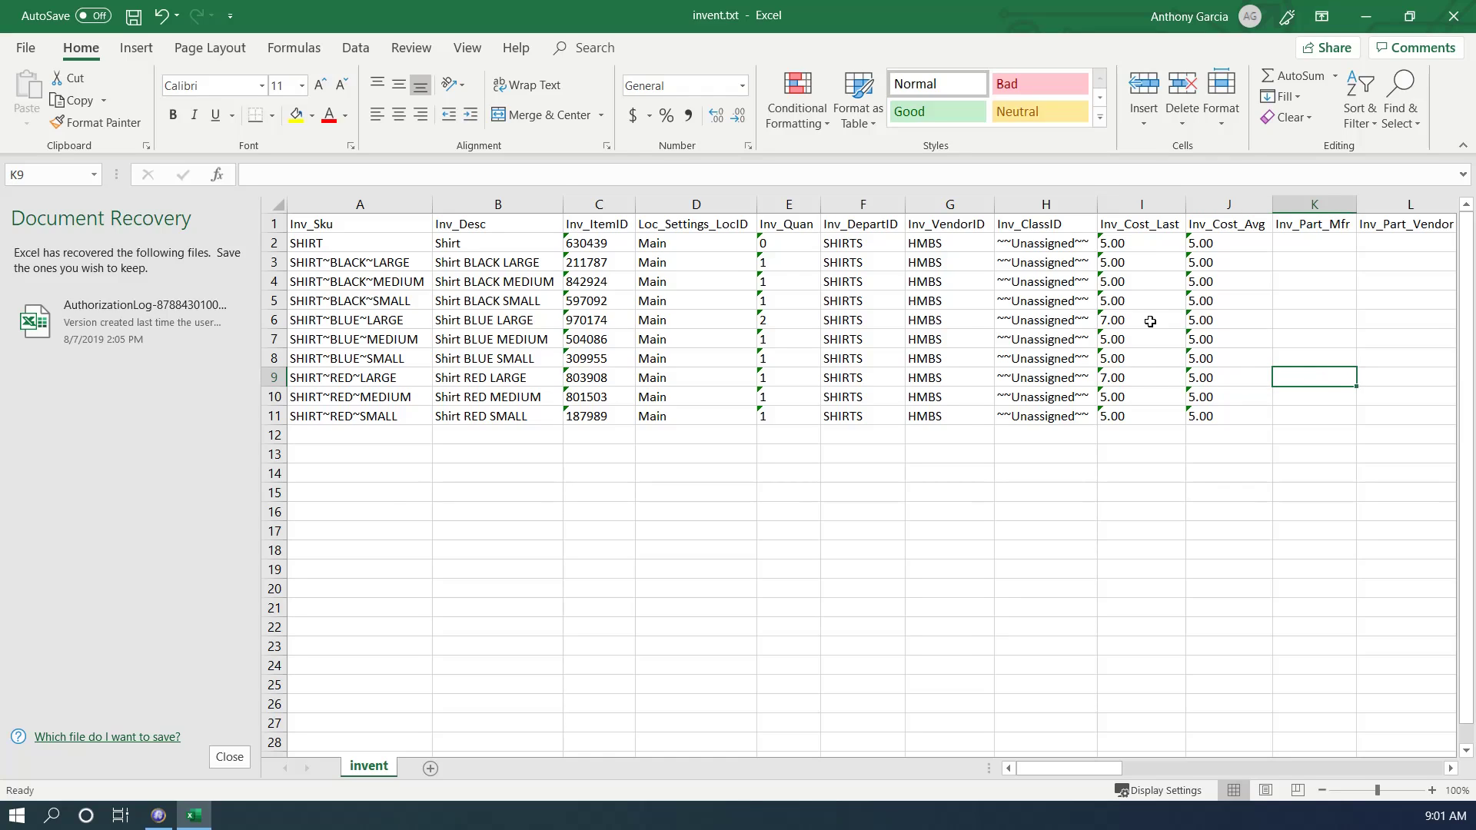
key("Right")
key("Right")
key("Right")
key("Right")
key("Right")
key("Right")
key("Right")
key("Right")
key("Right")
key("Right")
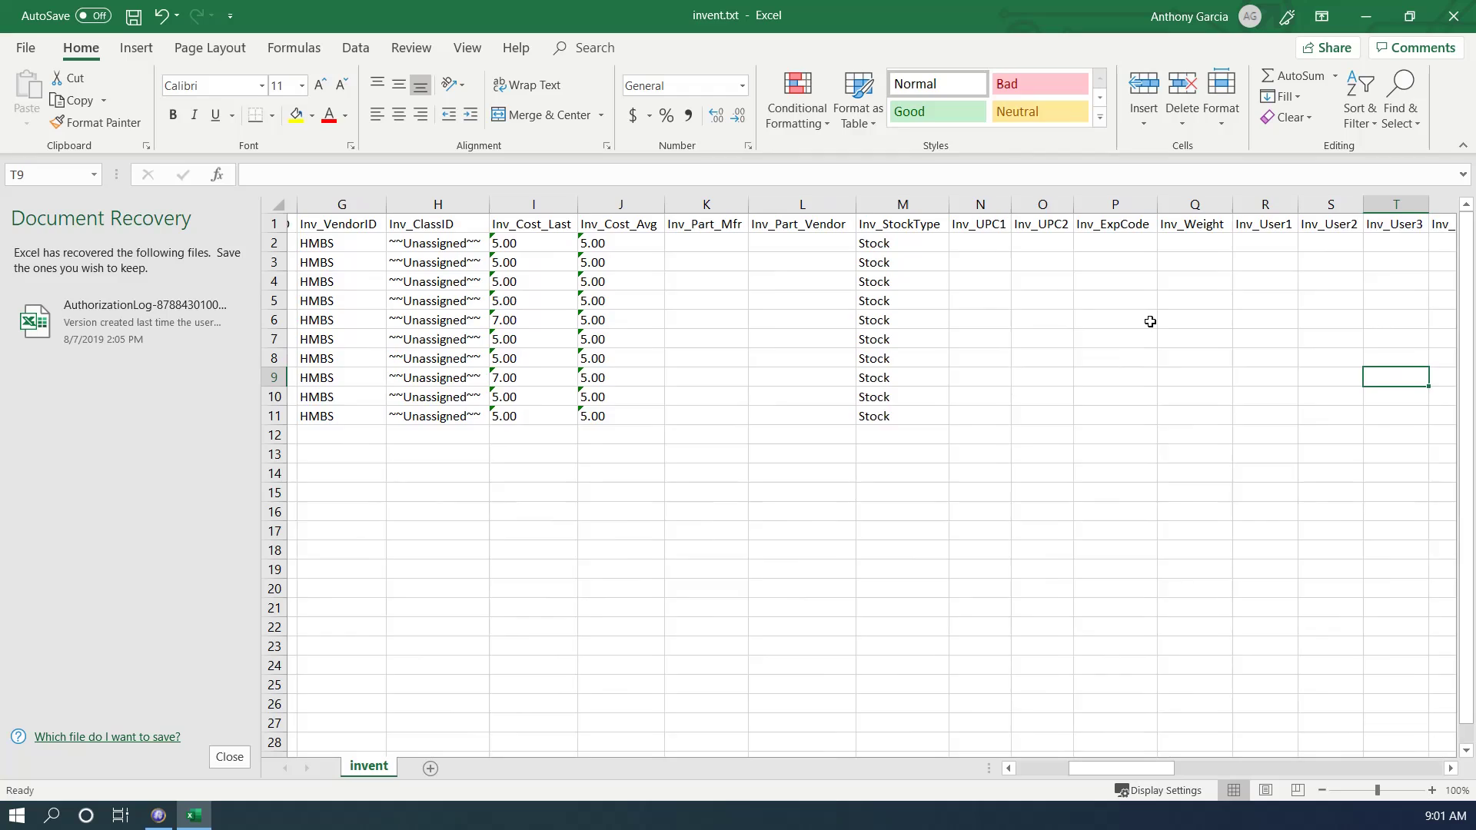
key("Right")
key("Right")
key("Right")
key("Right")
key("Right")
key("Right")
key("Right")
key("Right")
key("Right")
key("Right")
key("Right")
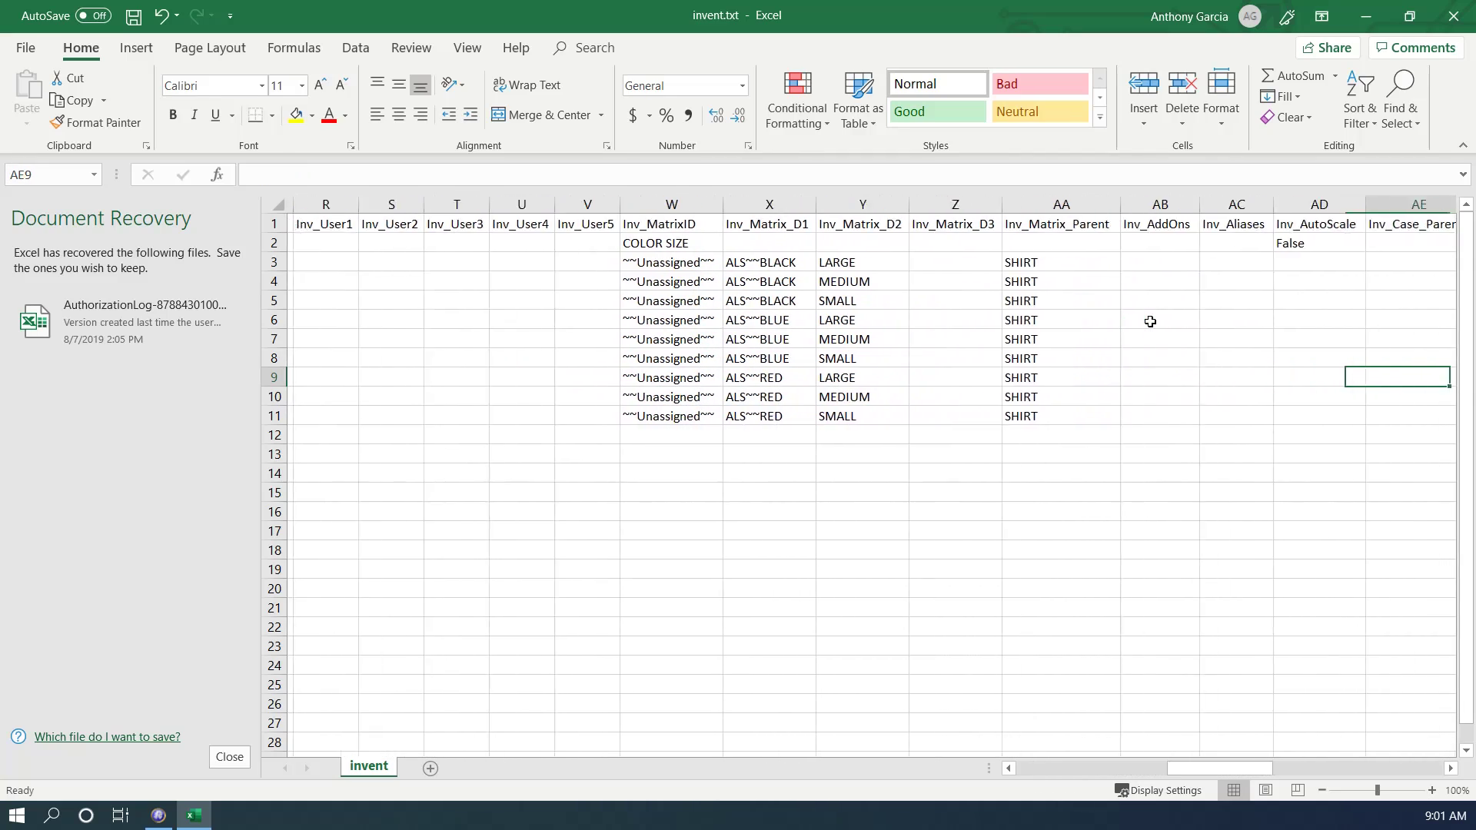
key("Right")
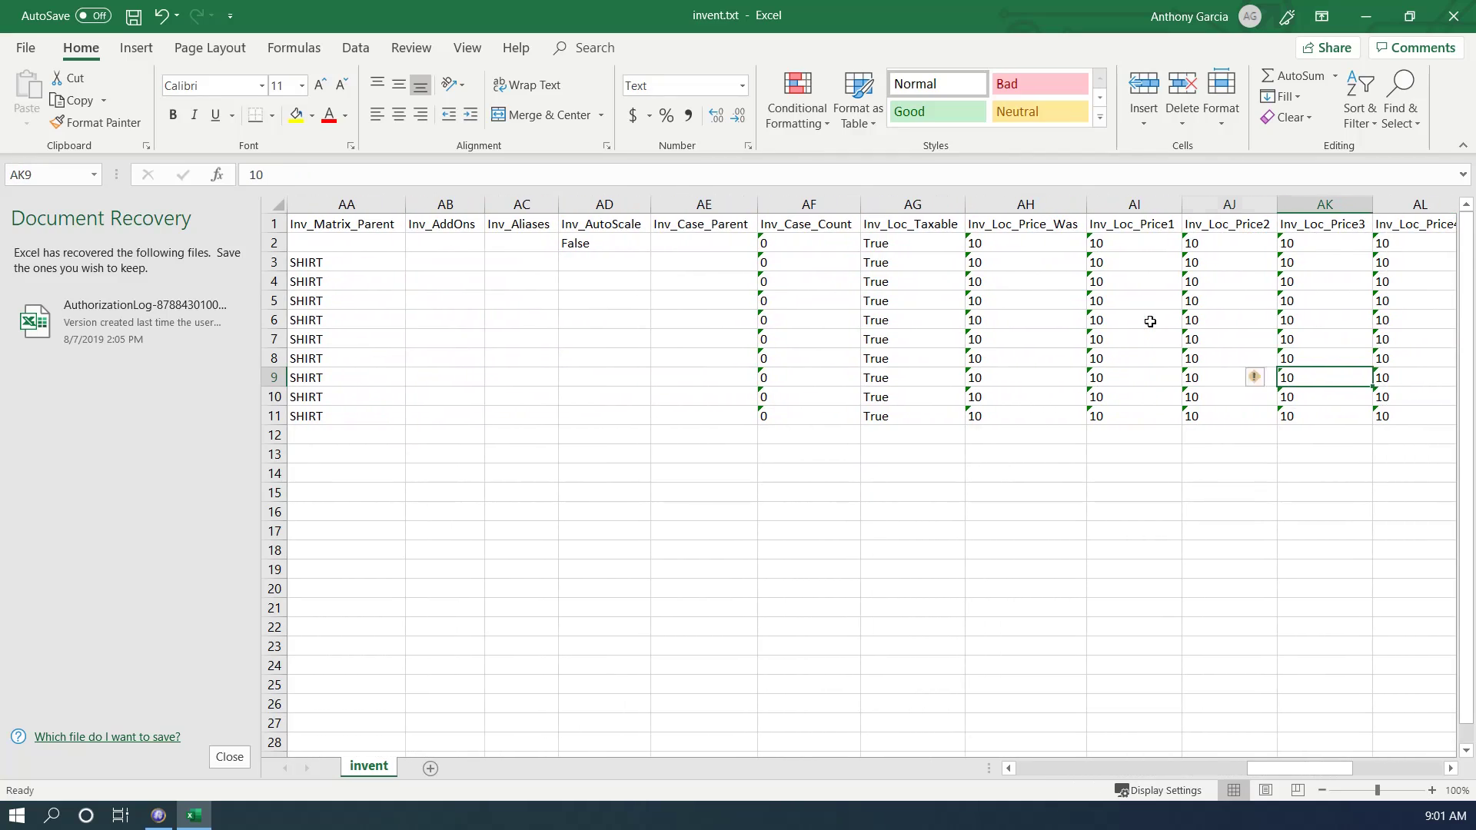
key("Left")
key("Left")
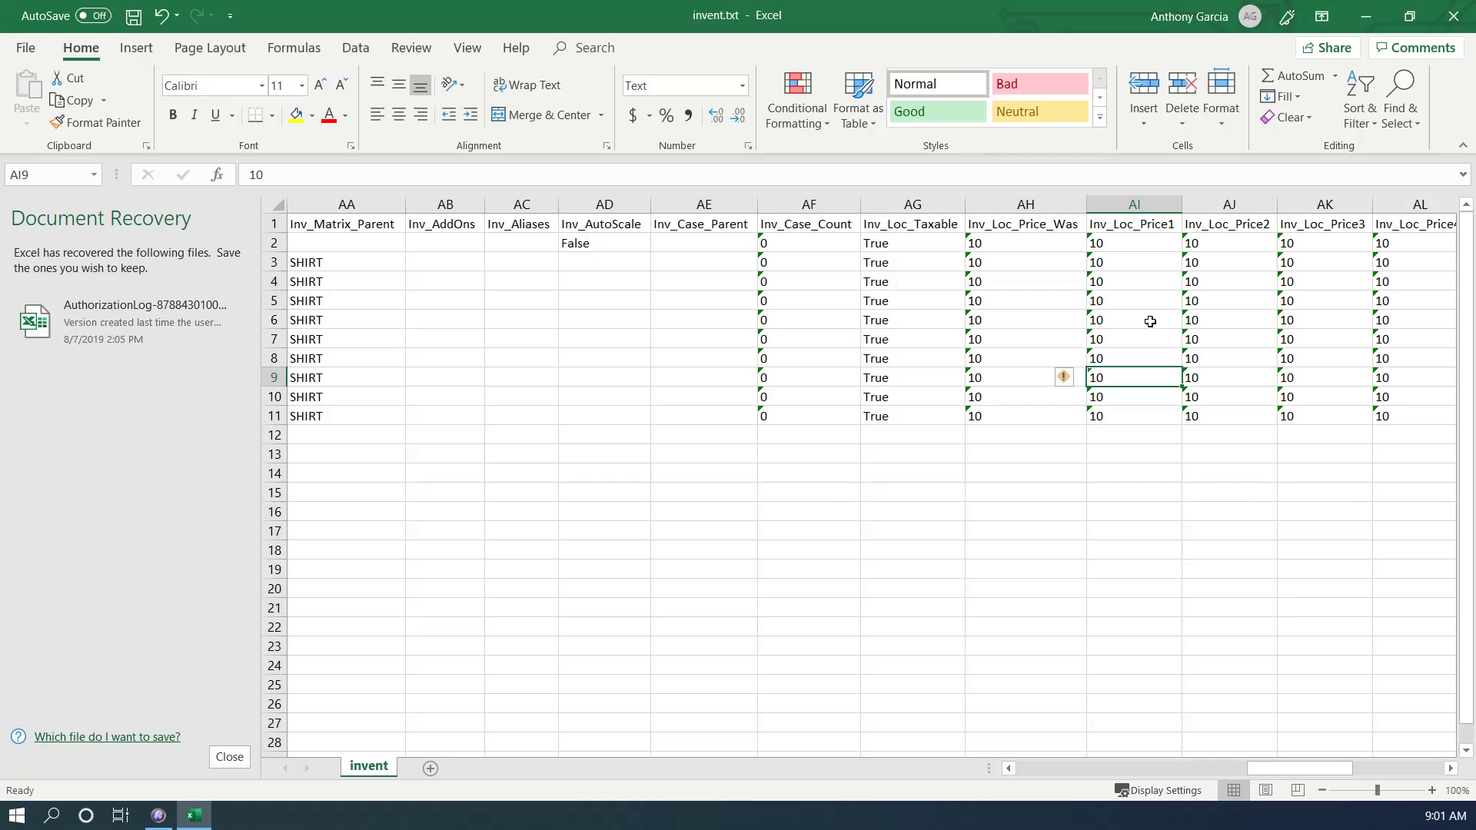
type("14")
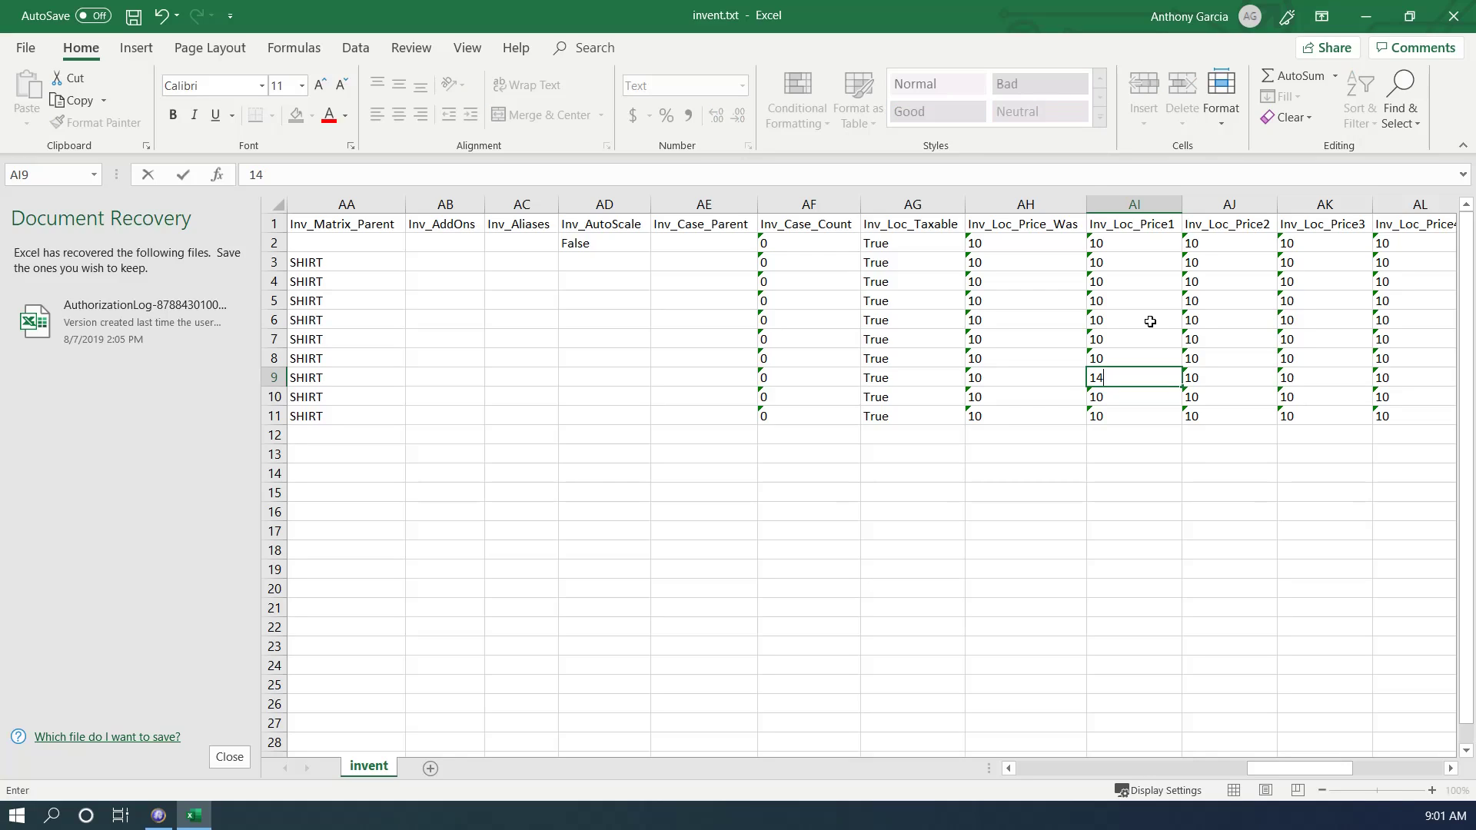
key("ctrl+Return")
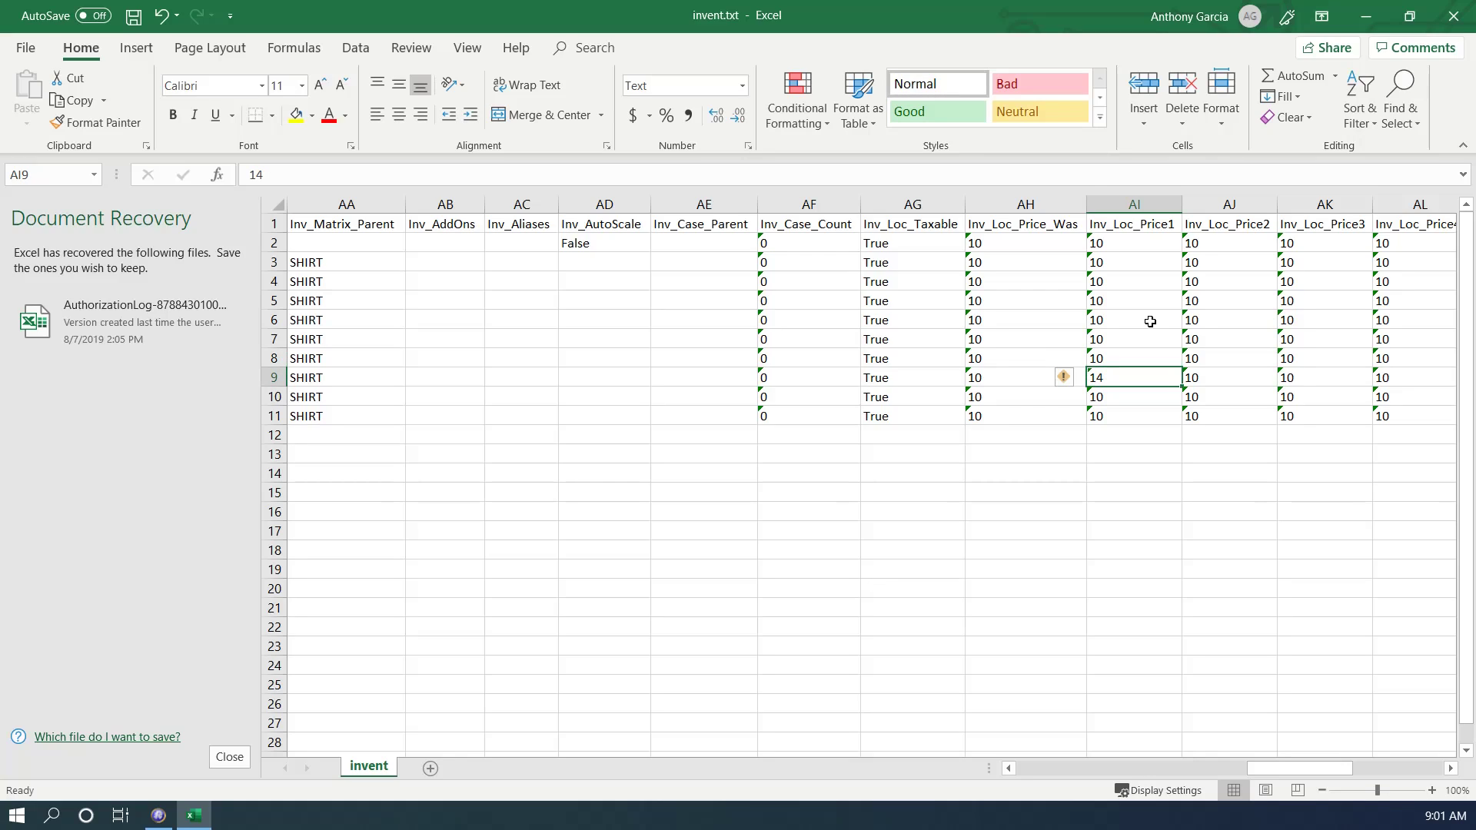
Step: Enter 14 as the SHIRT~BLUE~LARGE Inv_Loc_Price1 in row 6
key("Left")
key("Left")
key("Left")
key("Left")
key("Left")
key("Left")
key("Left")
key("Left")
key("Left")
key("Left")
key("Left")
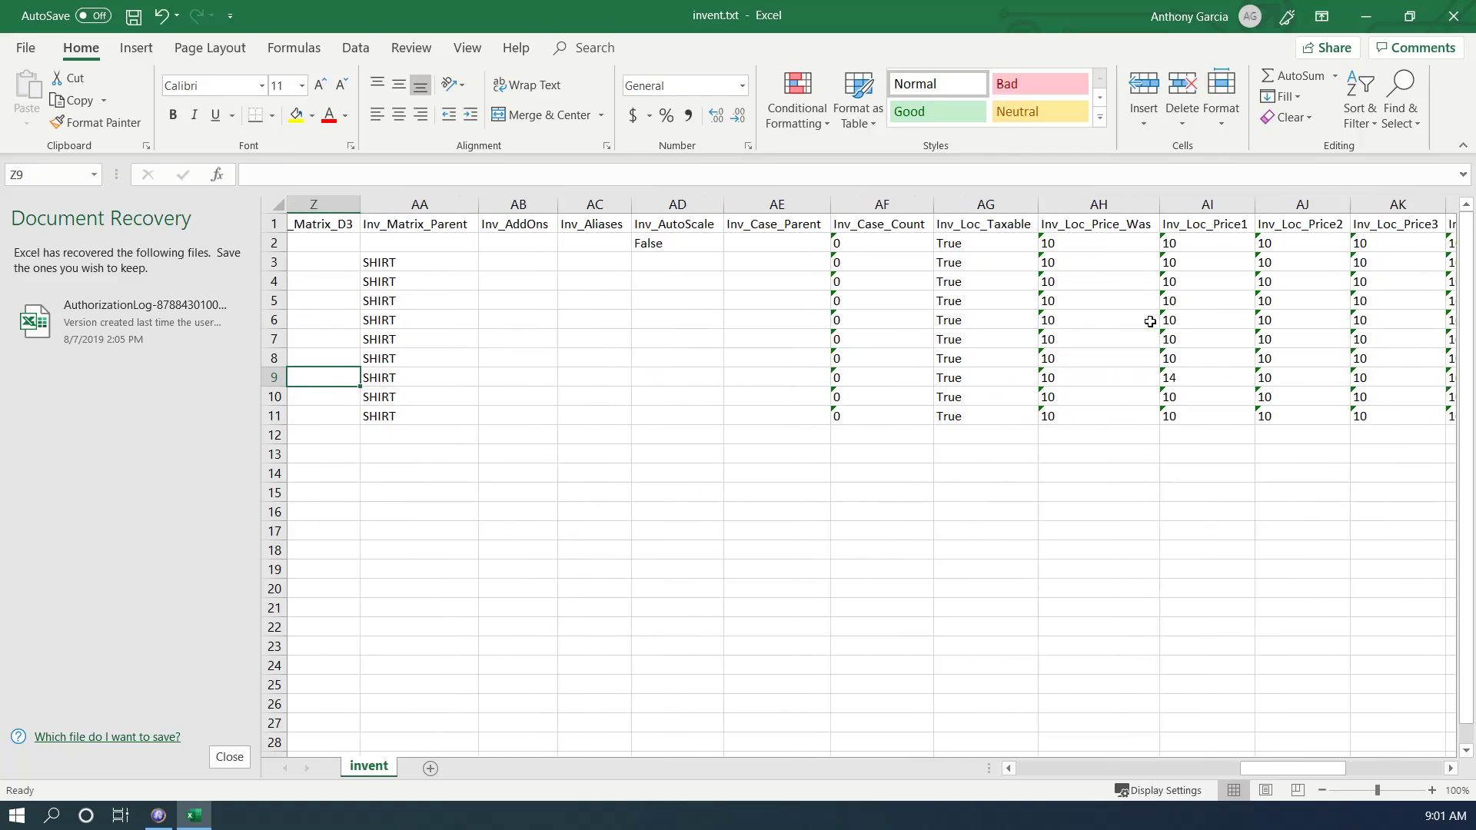
key("Left")
key("Up")
key("Up")
key("Up")
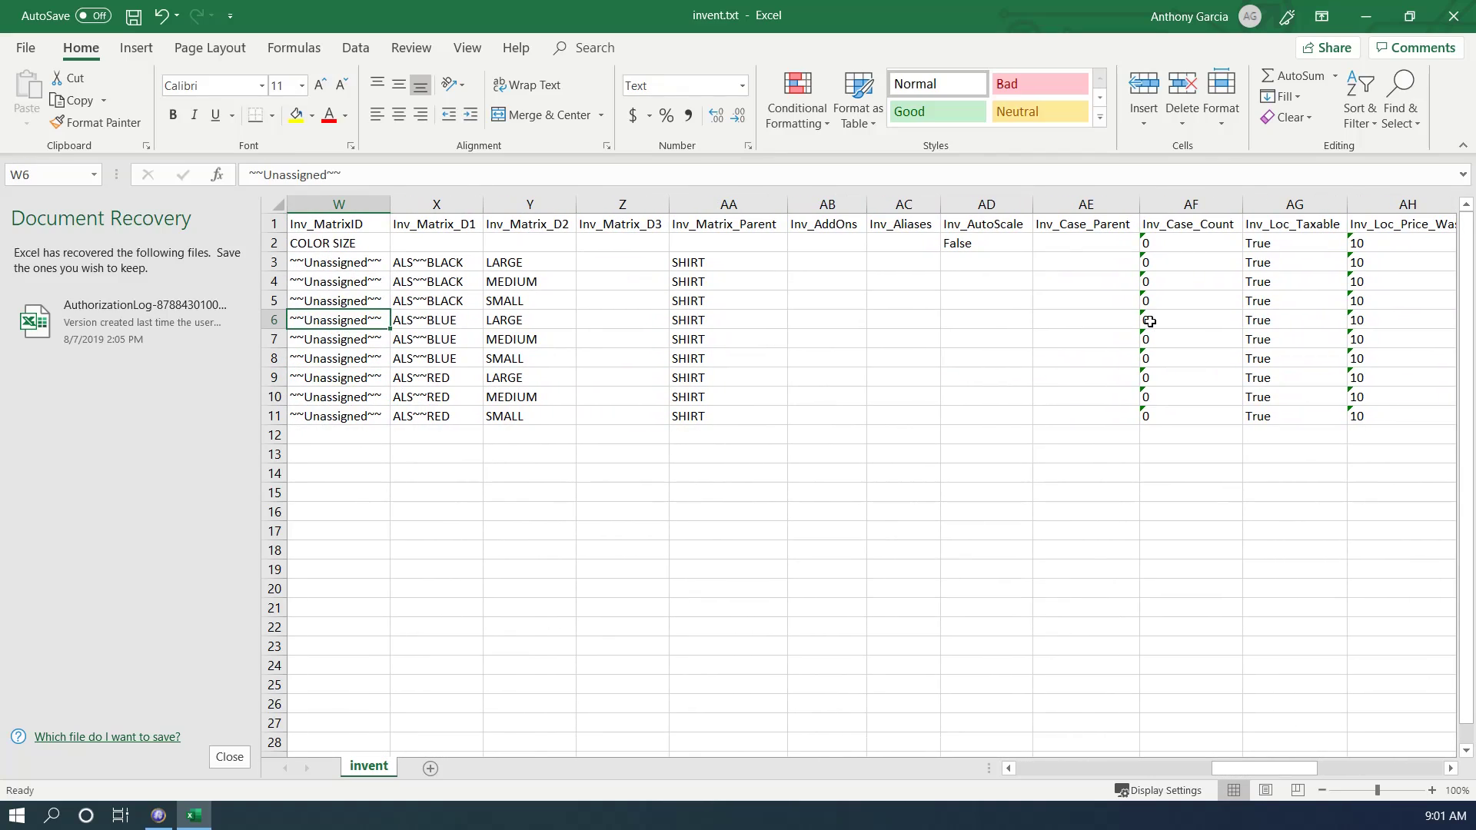
key("Right")
key("Right")
key("Right")
key("Right")
key("Right")
key("Right")
key("Right")
key("Right")
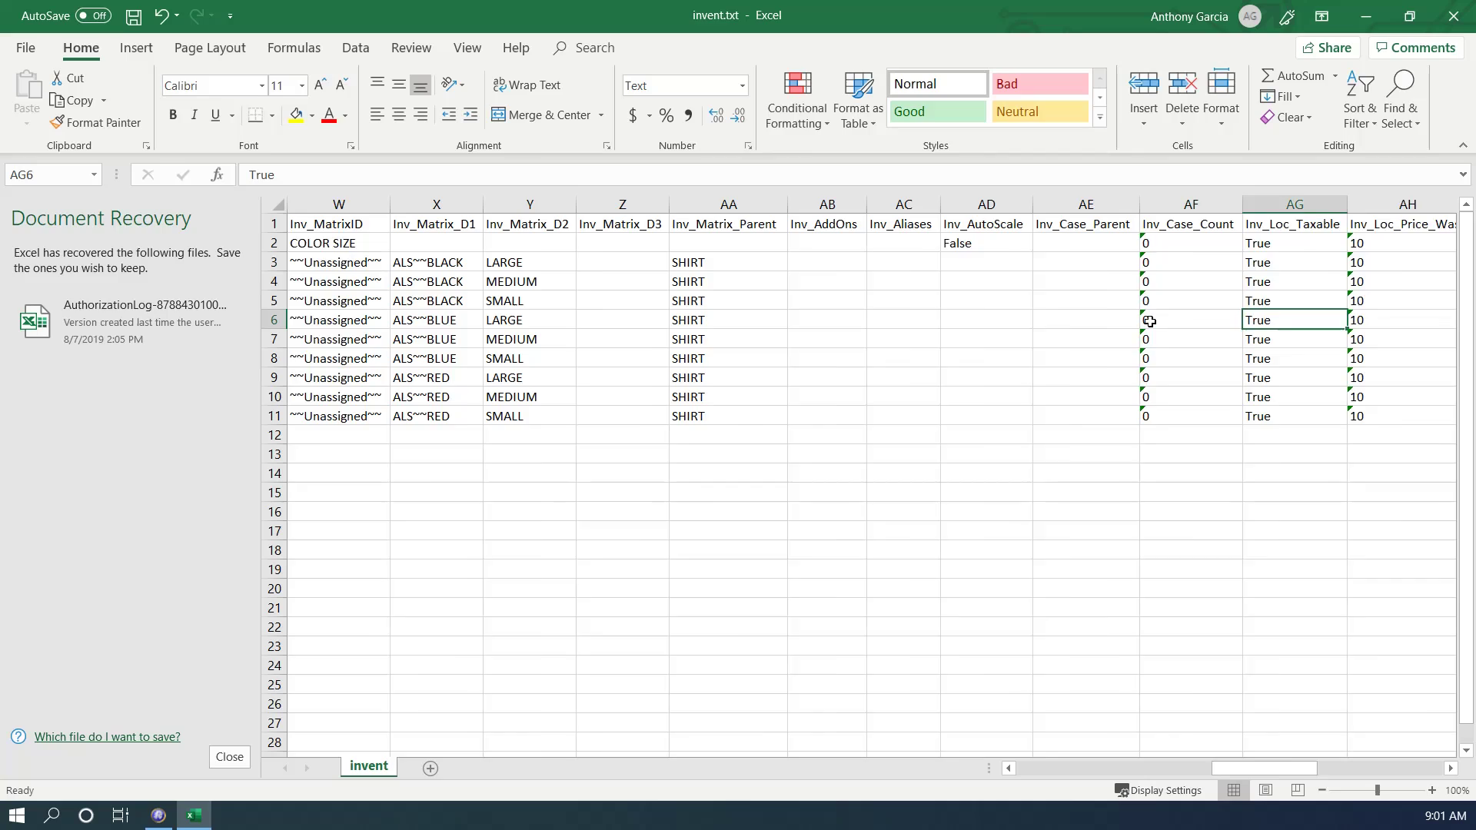
key("Right")
key("Right")
key("Right")
key("Right")
key("Right")
key("Right")
key("Right")
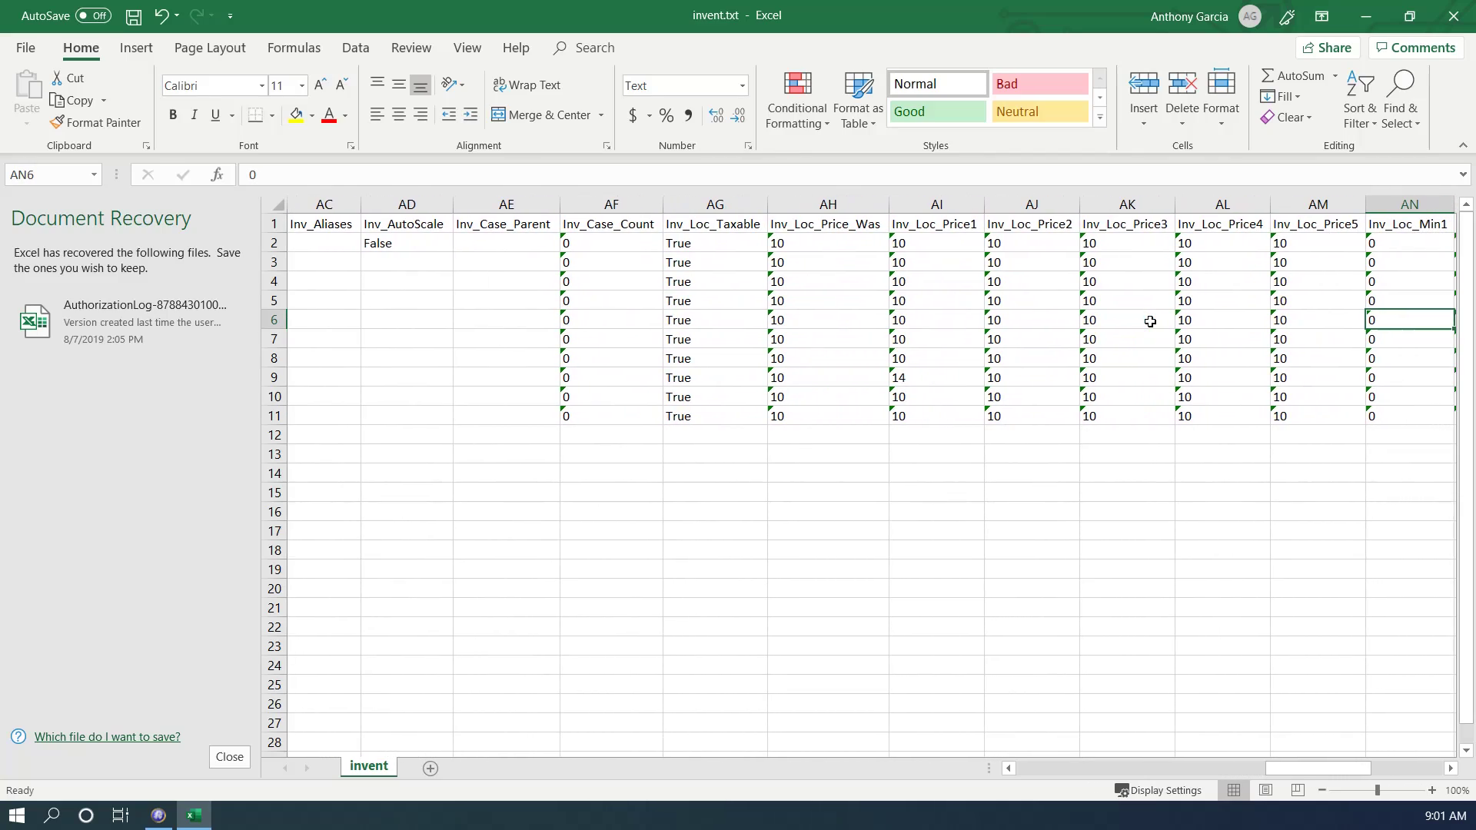
key("Left")
key("Left")
key("Left")
key("Left")
key("Left")
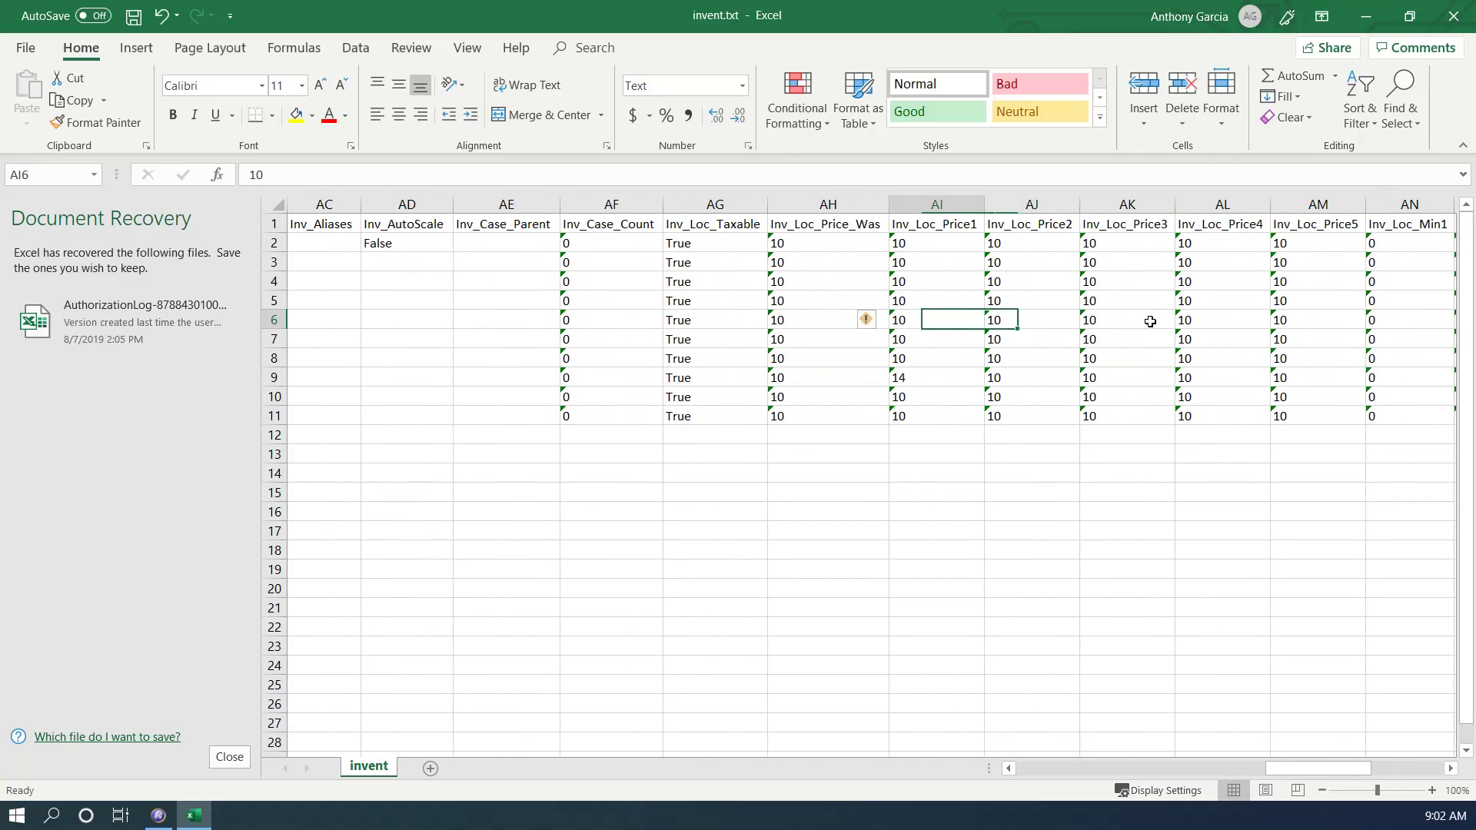
type("14")
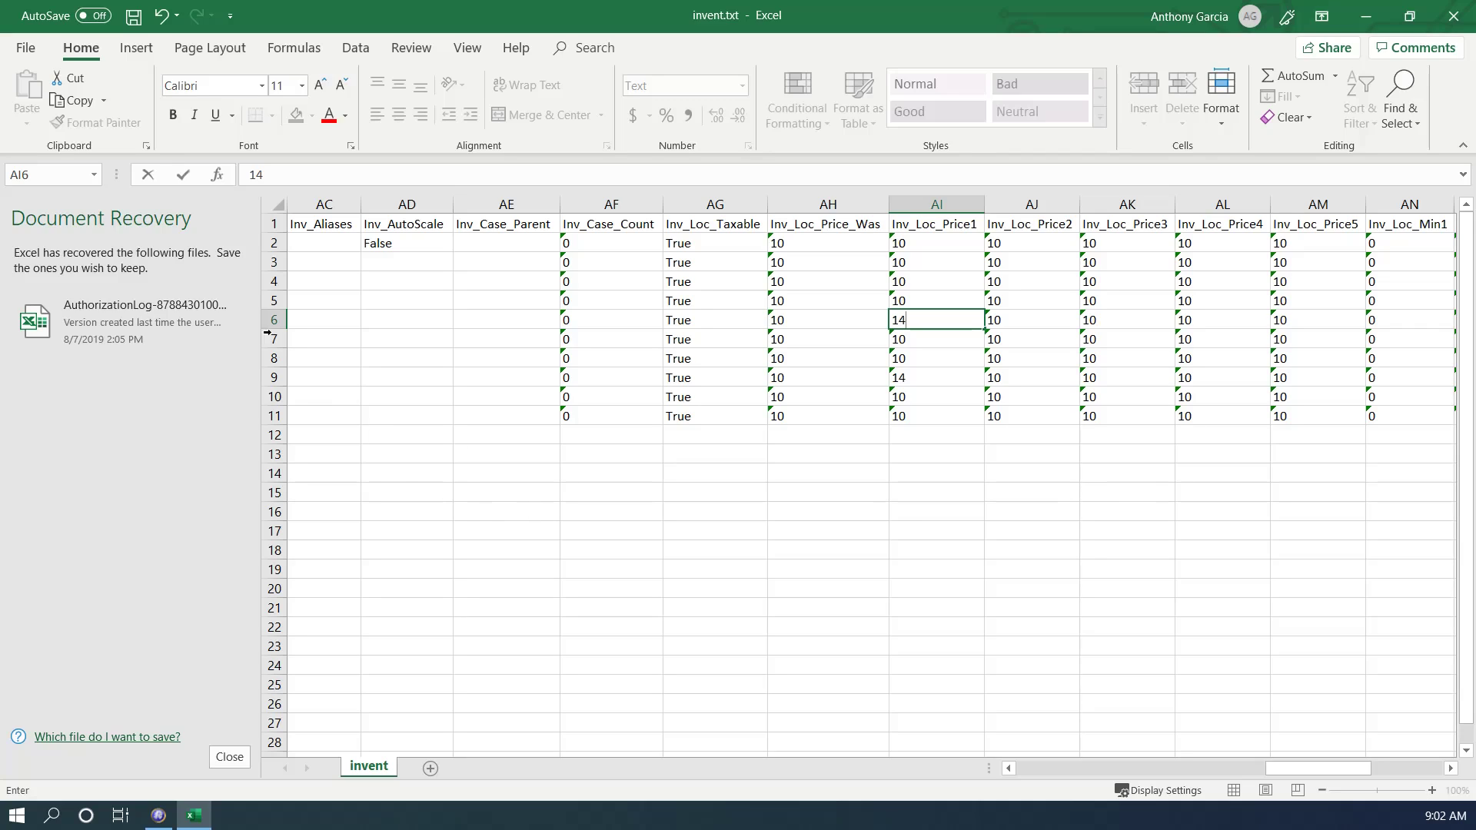
Step: Set up Save As with CSV (MS-DOS) (*.csv) format and file name invent_2
left_click(25, 50)
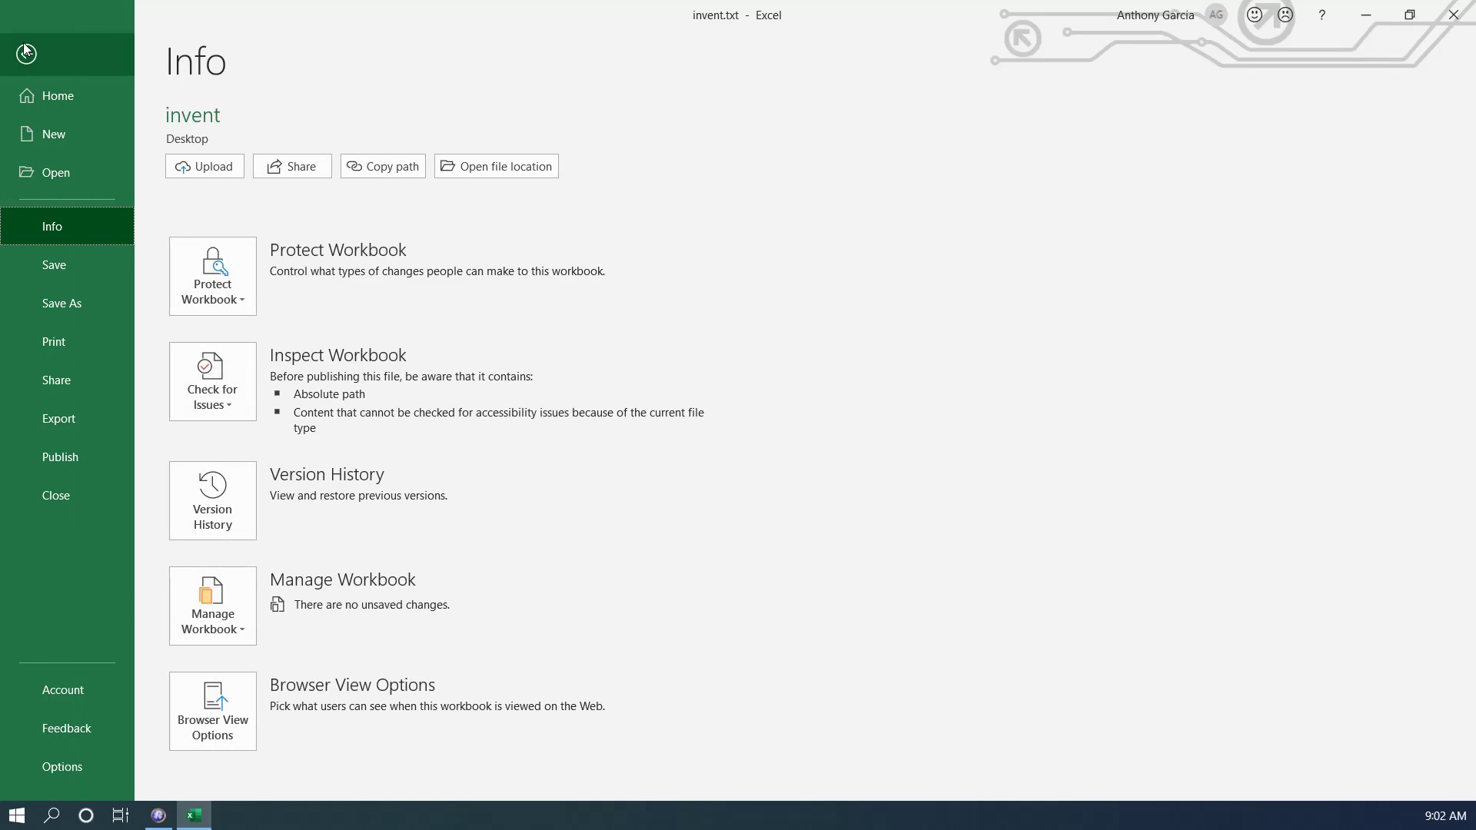
left_click(65, 305)
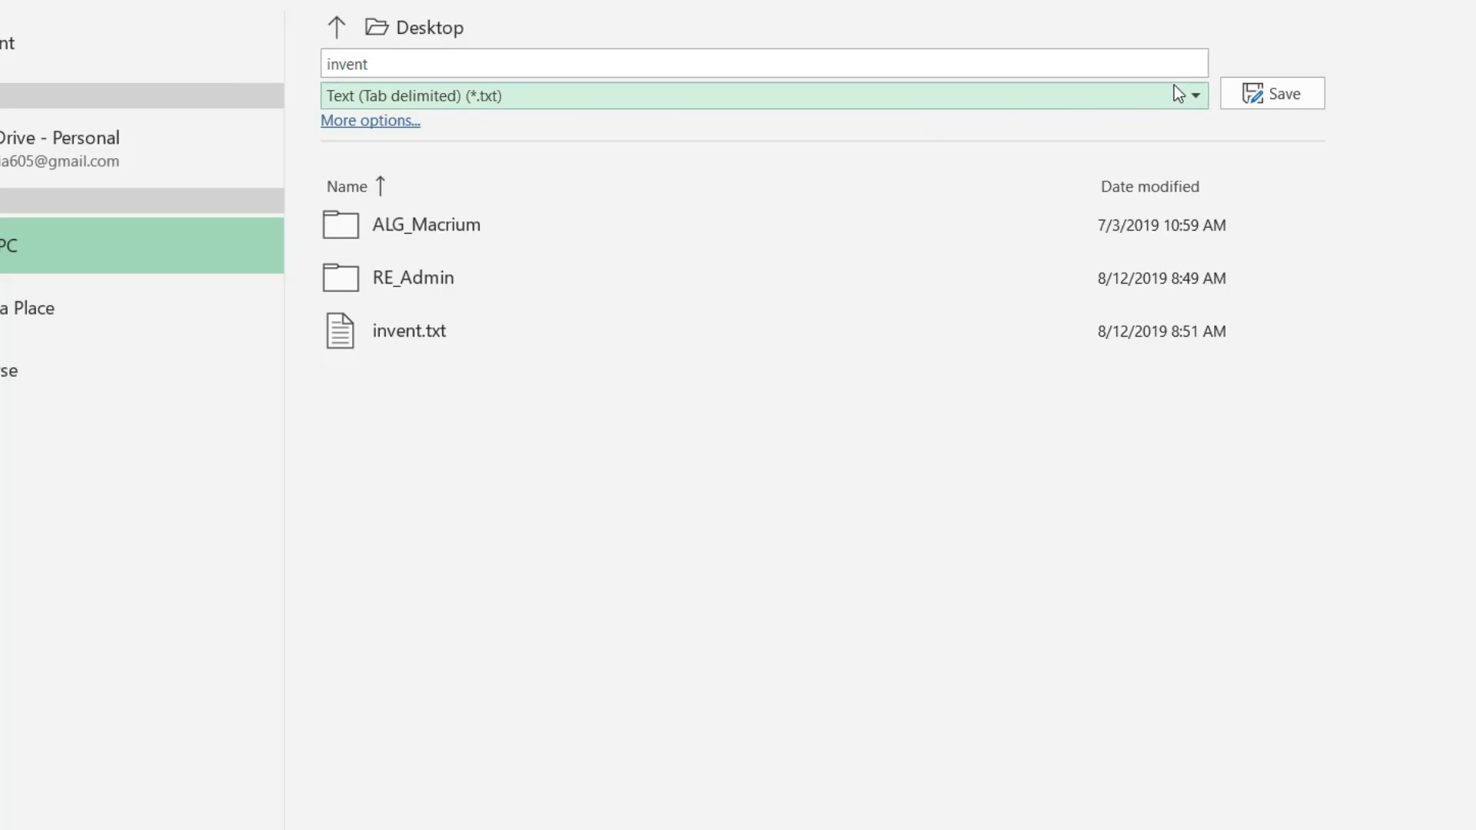
left_click(1205, 96)
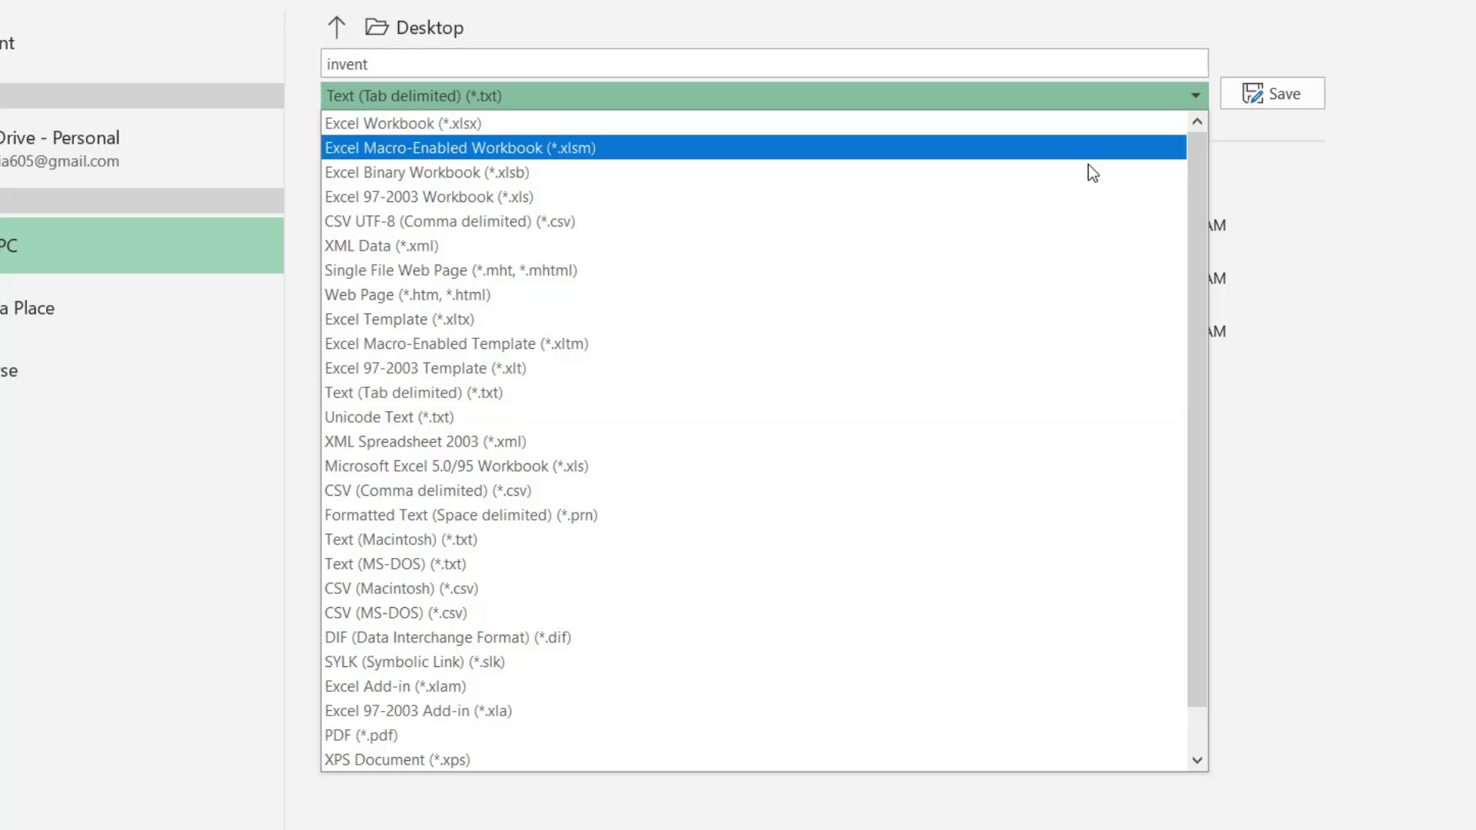
left_click(481, 618)
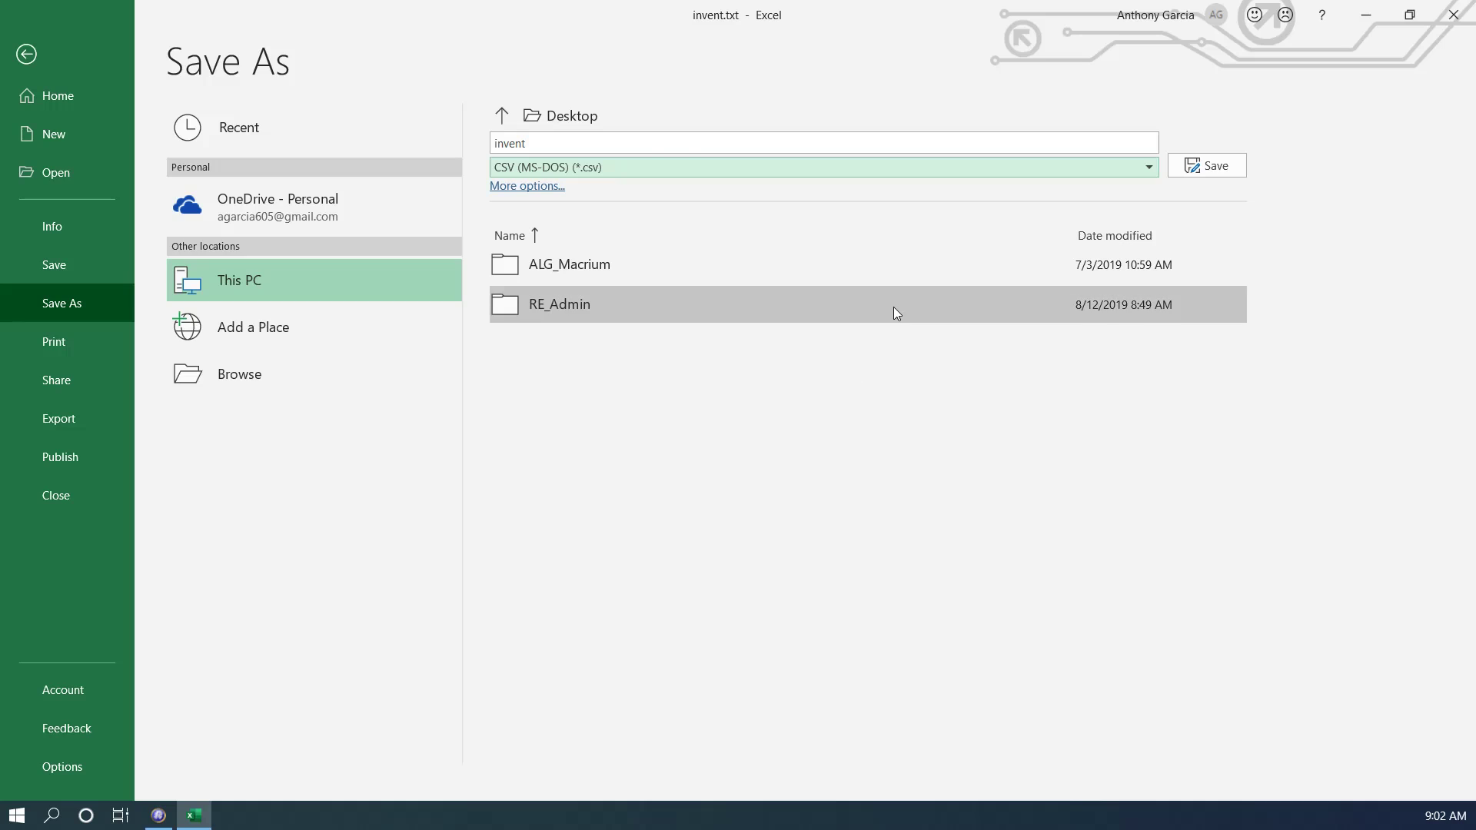
left_click(582, 144)
left_click(585, 146)
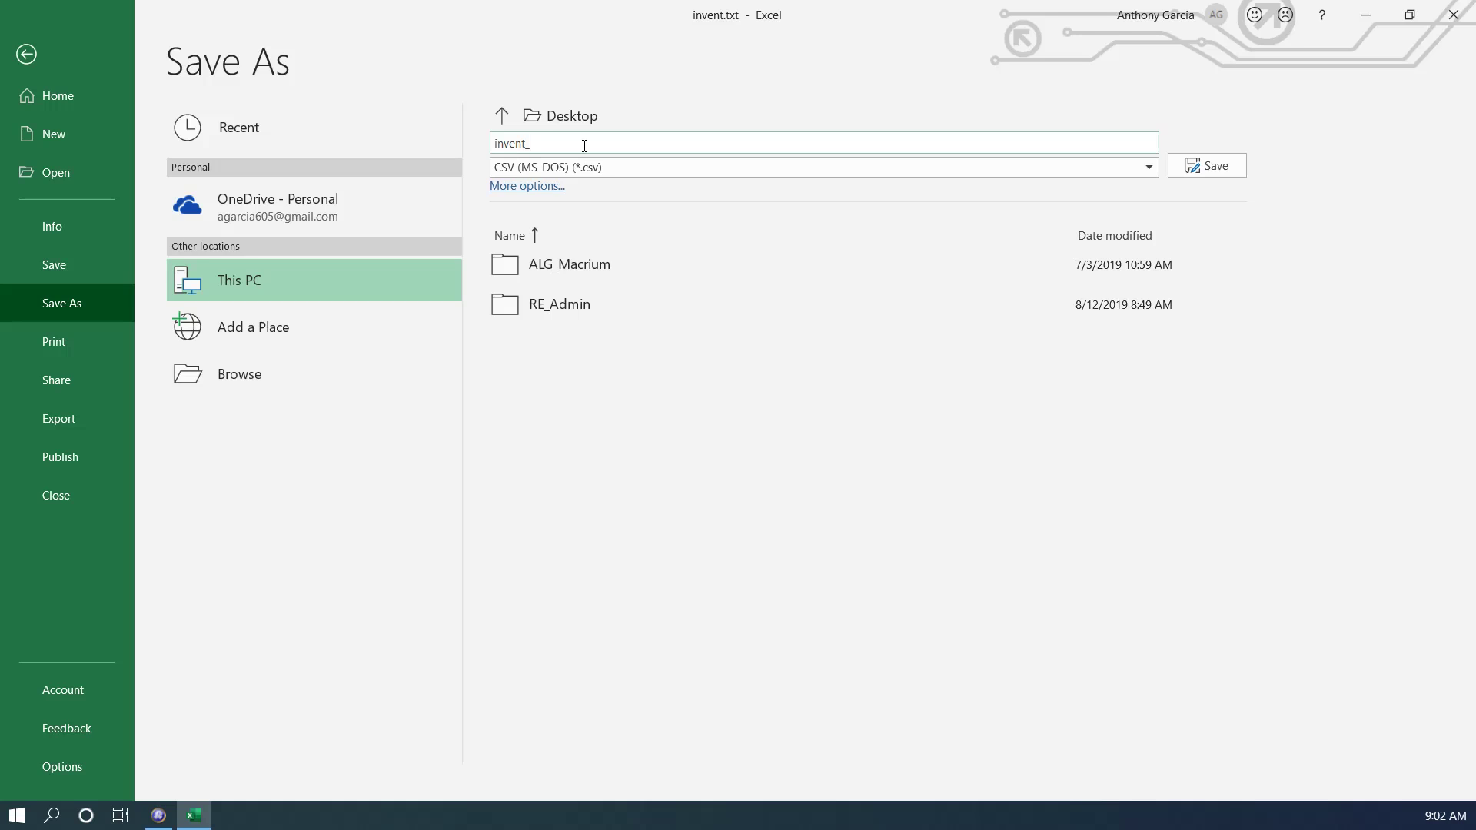
type("_2")
Step: Save invent_2.csv and close the Possible Data Loss warning bar
left_click(1225, 168)
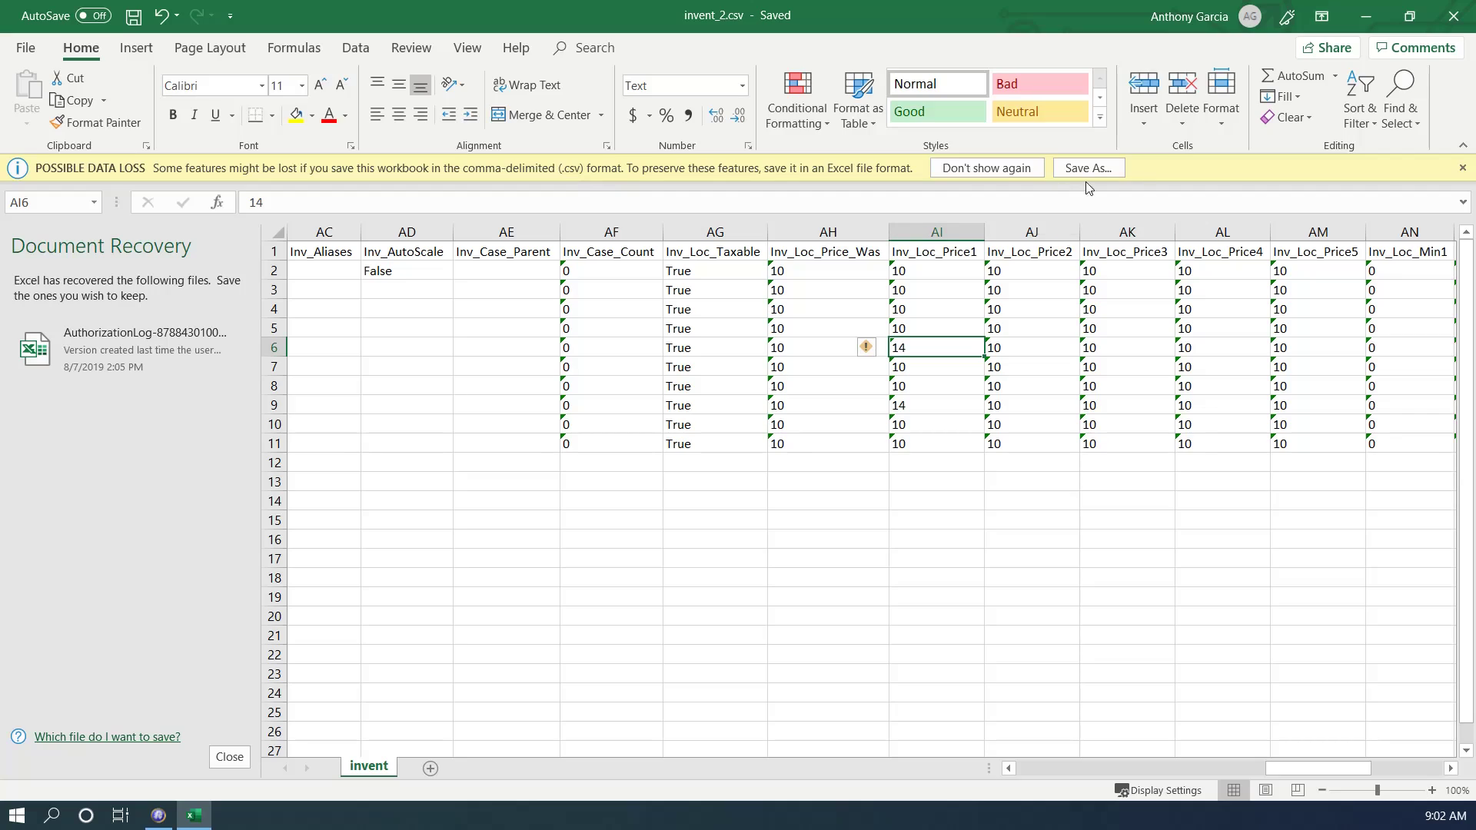
left_click(1463, 168)
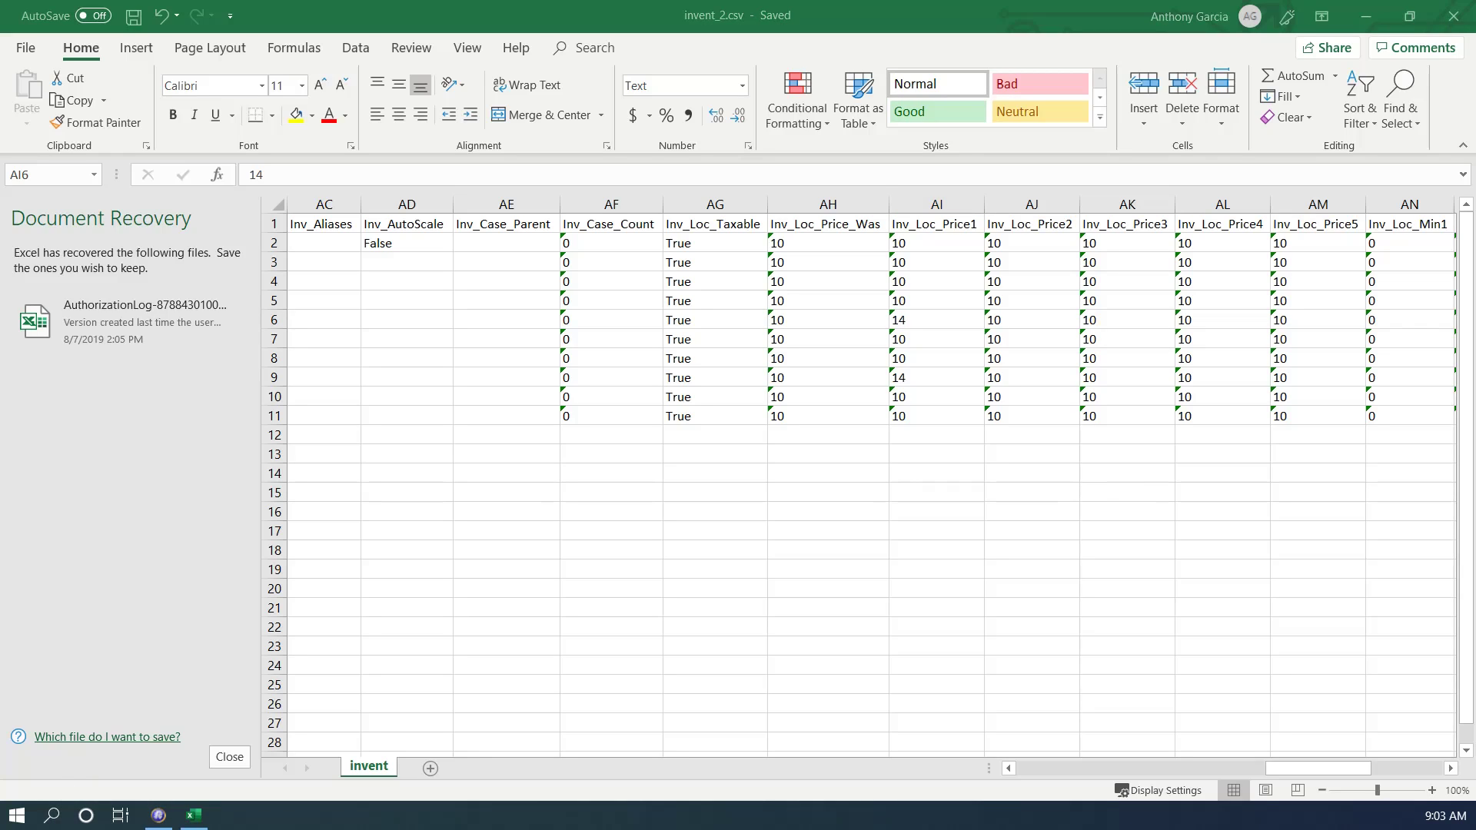
Step: Center the Desktop File Explorer window and select invent_2.csv
left_click_drag(1406, 264, 888, 196)
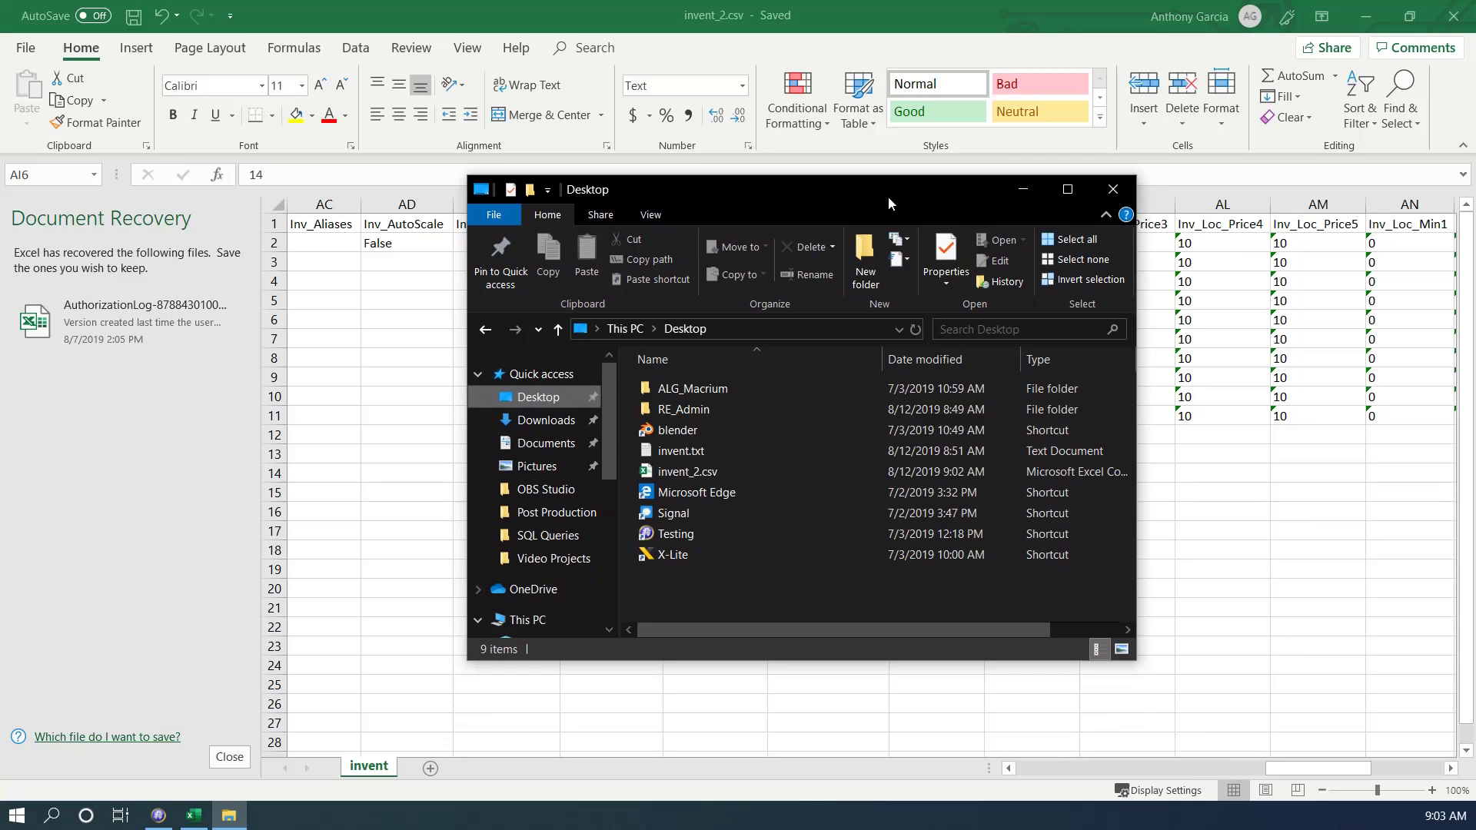
left_click(723, 470)
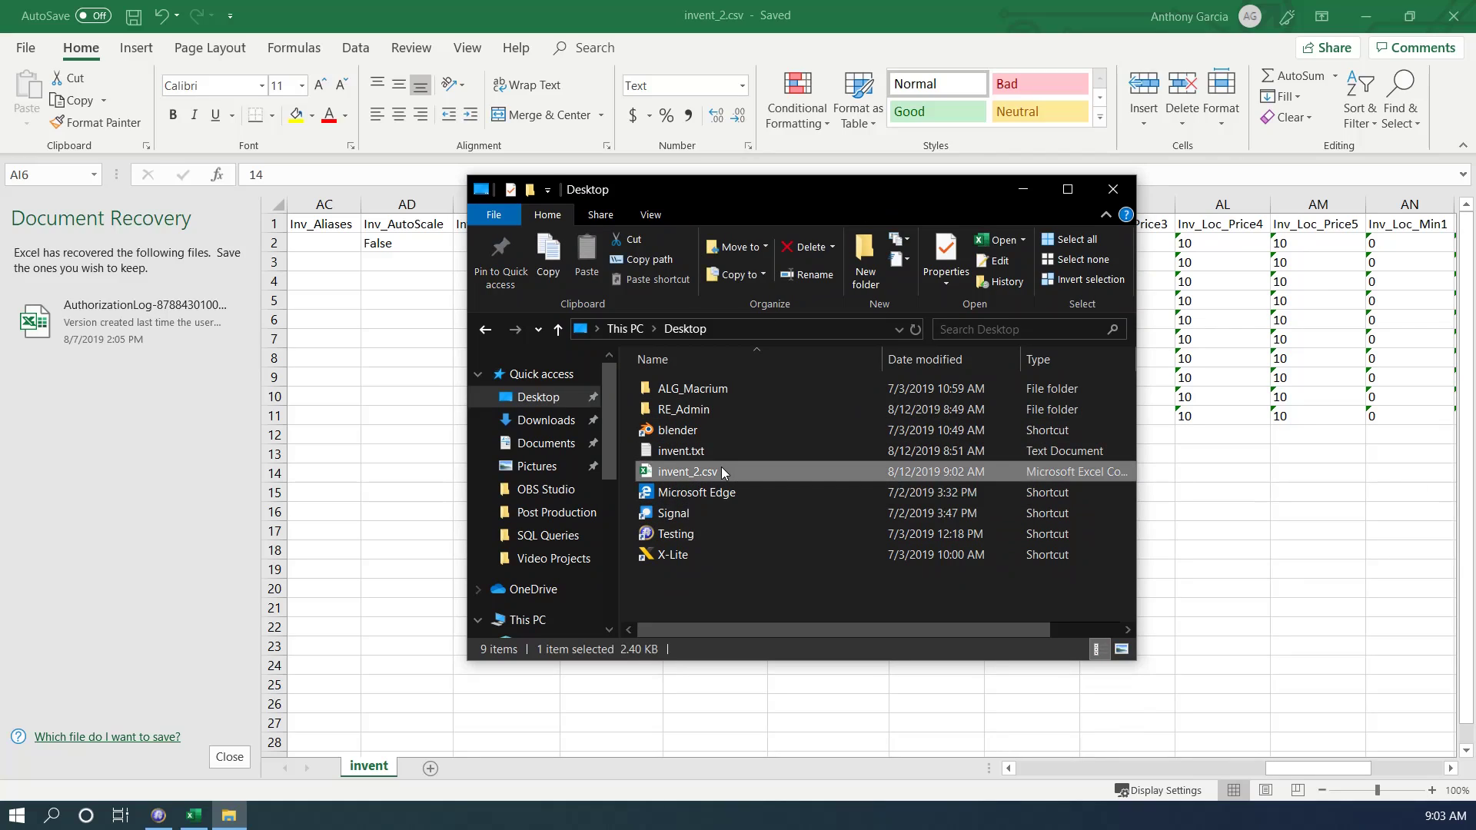